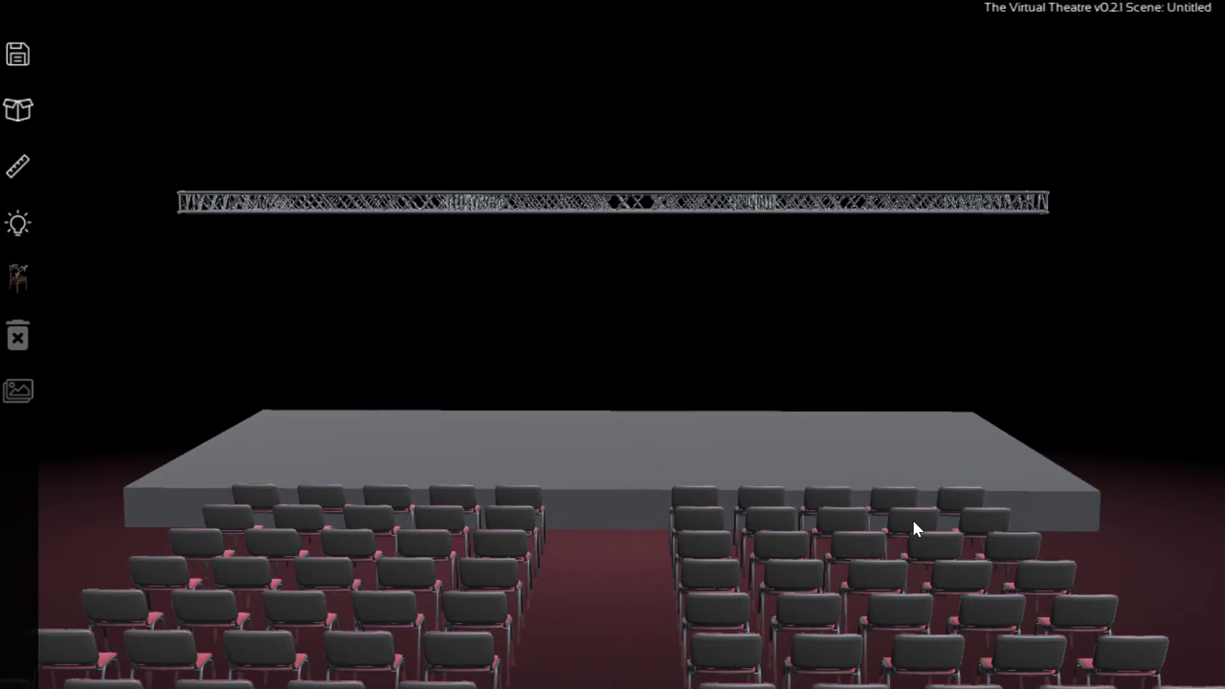
Load the cloud scene "practice 1" onto the empty stage
middle_click_drag(913, 520, 458, 526)
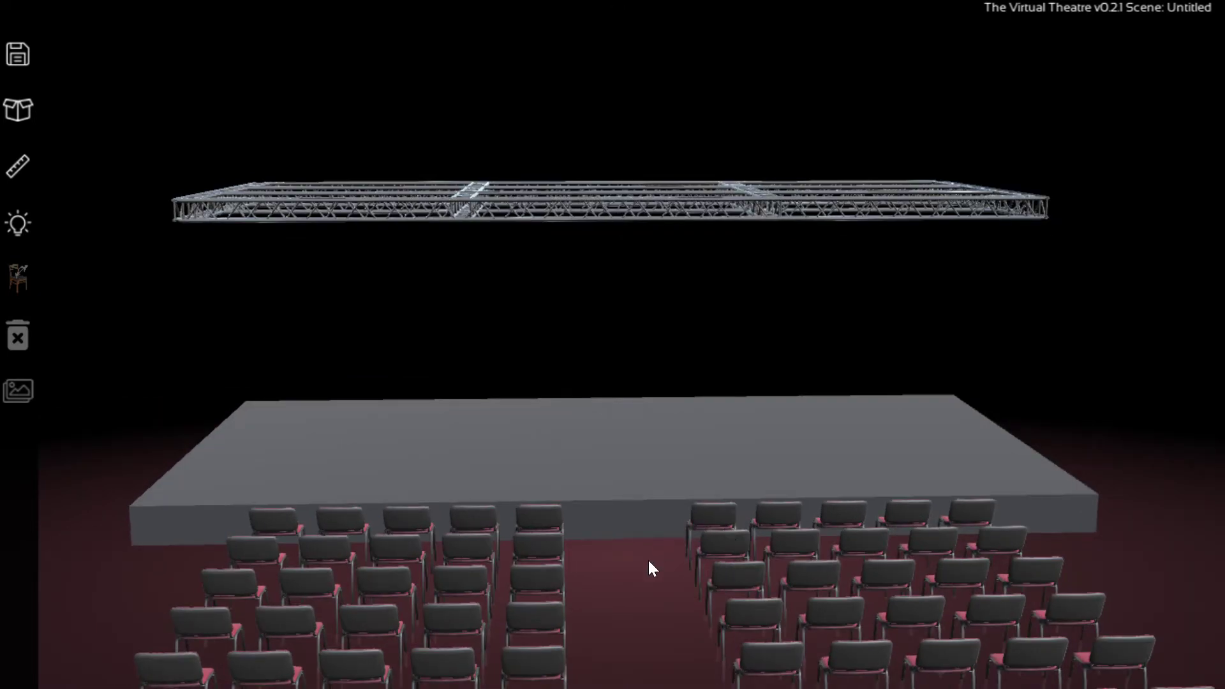
scroll(649, 563, "up", 5)
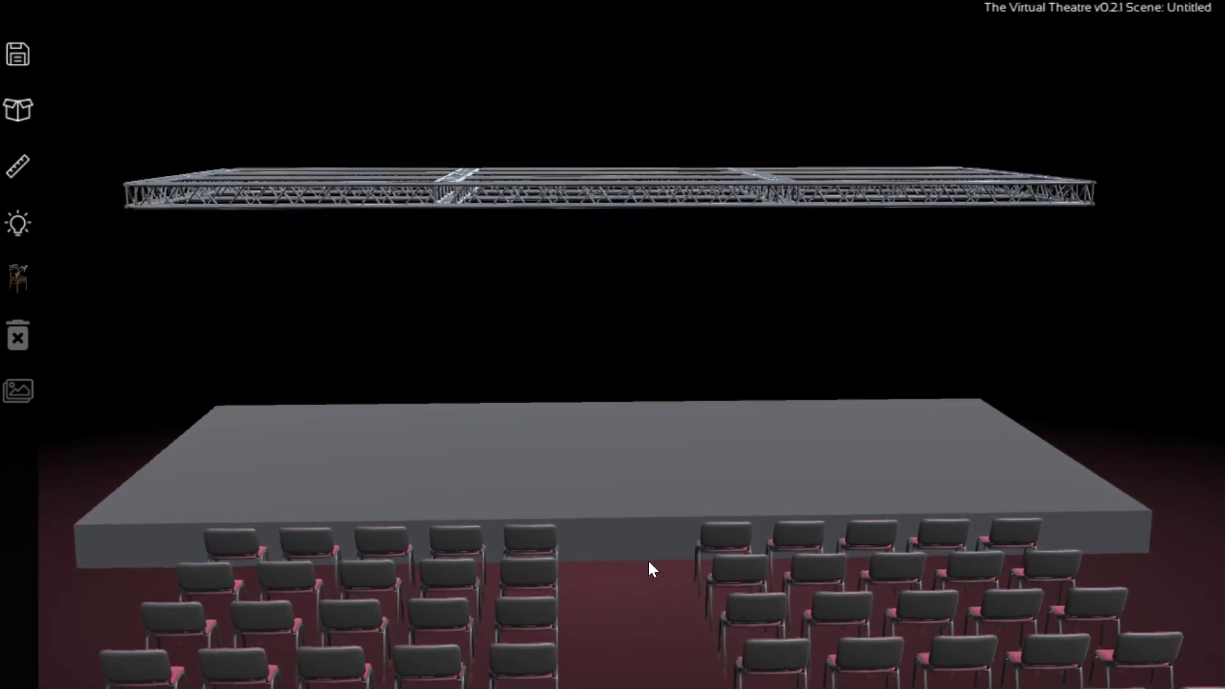
scroll(648, 560, "up", 2)
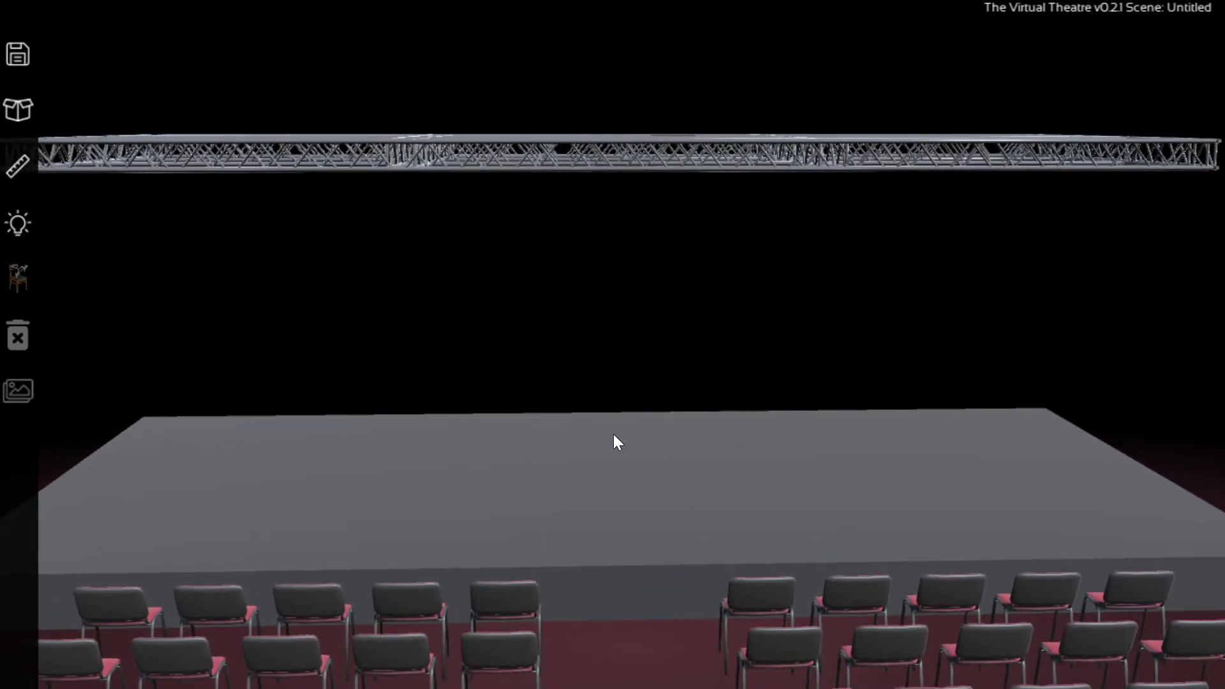
middle_click_drag(614, 434, 610, 433)
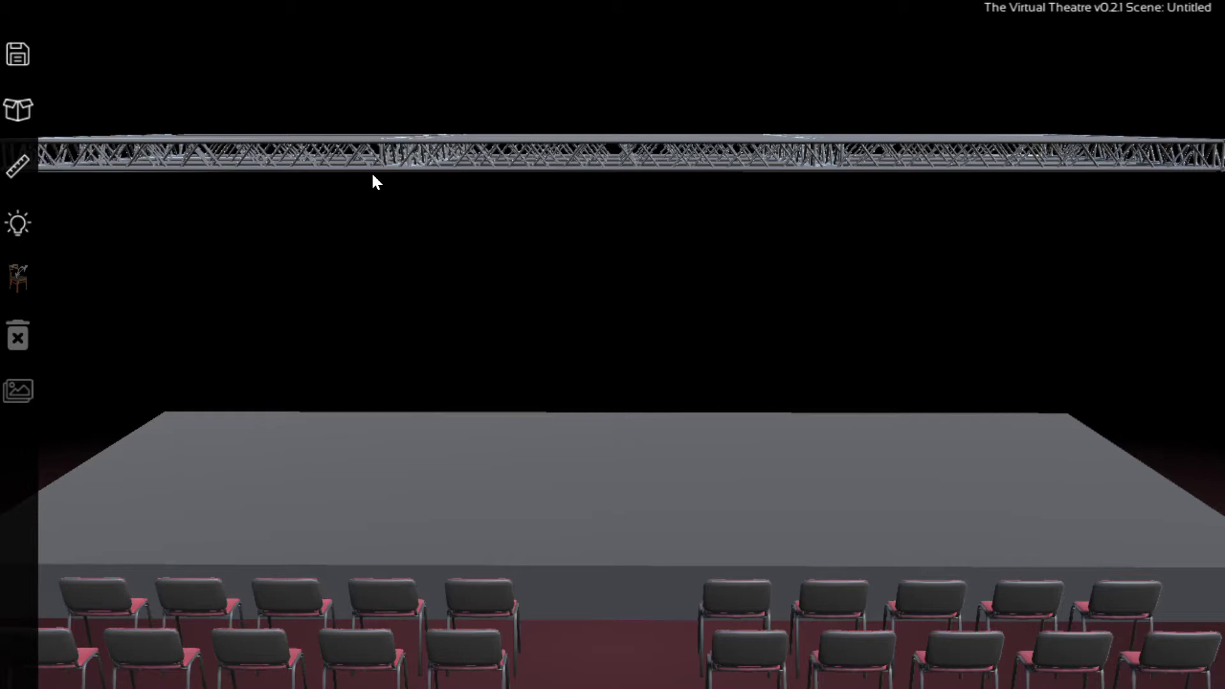
left_click(26, 57)
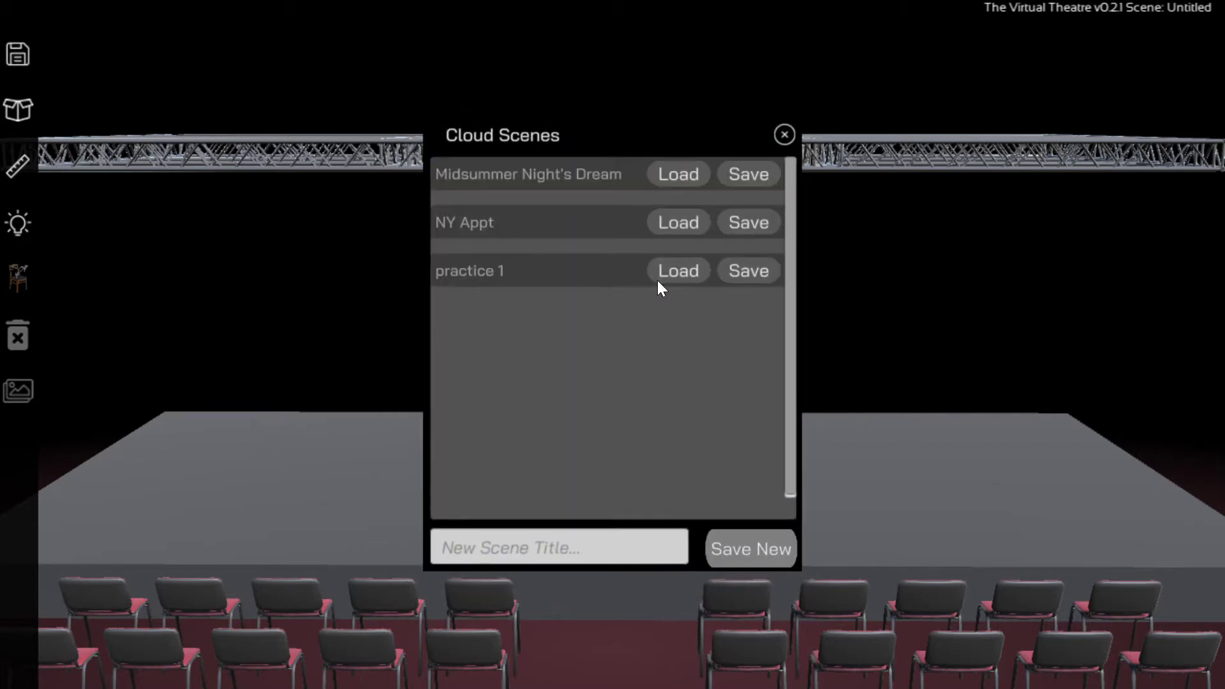
left_click(666, 275)
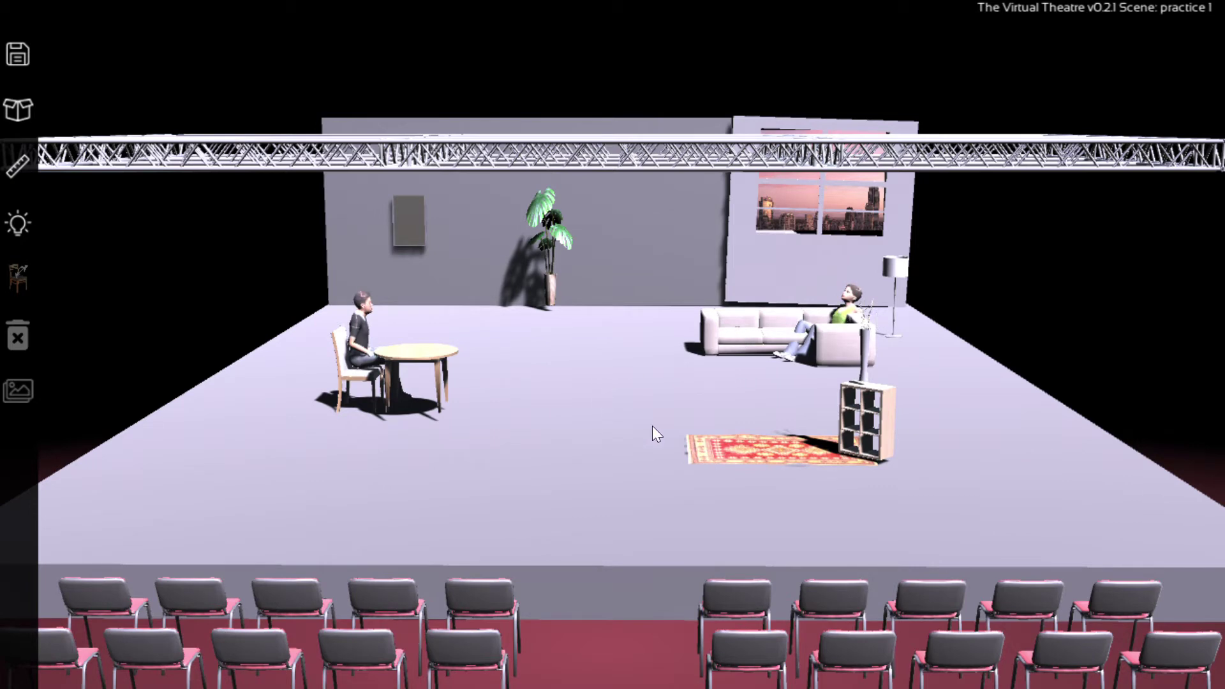
Examine the practice 1 set from several audience angles, from a full view of the house to a close view of the back wall
mouse_move(616, 500)
right_mouse_down()
mouse_move(614, 489)
mouse_move(688, 486)
mouse_move(549, 492)
mouse_move(644, 495)
mouse_move(615, 496)
right_mouse_up()
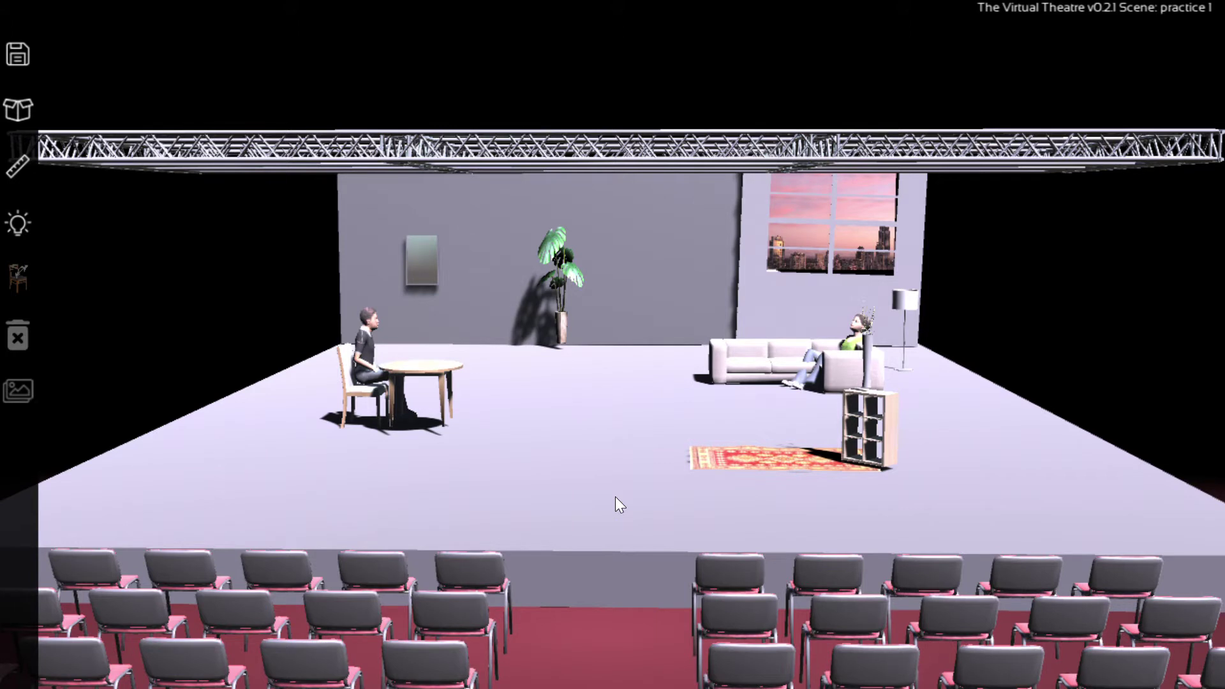
right_click_drag(615, 496, 637, 496)
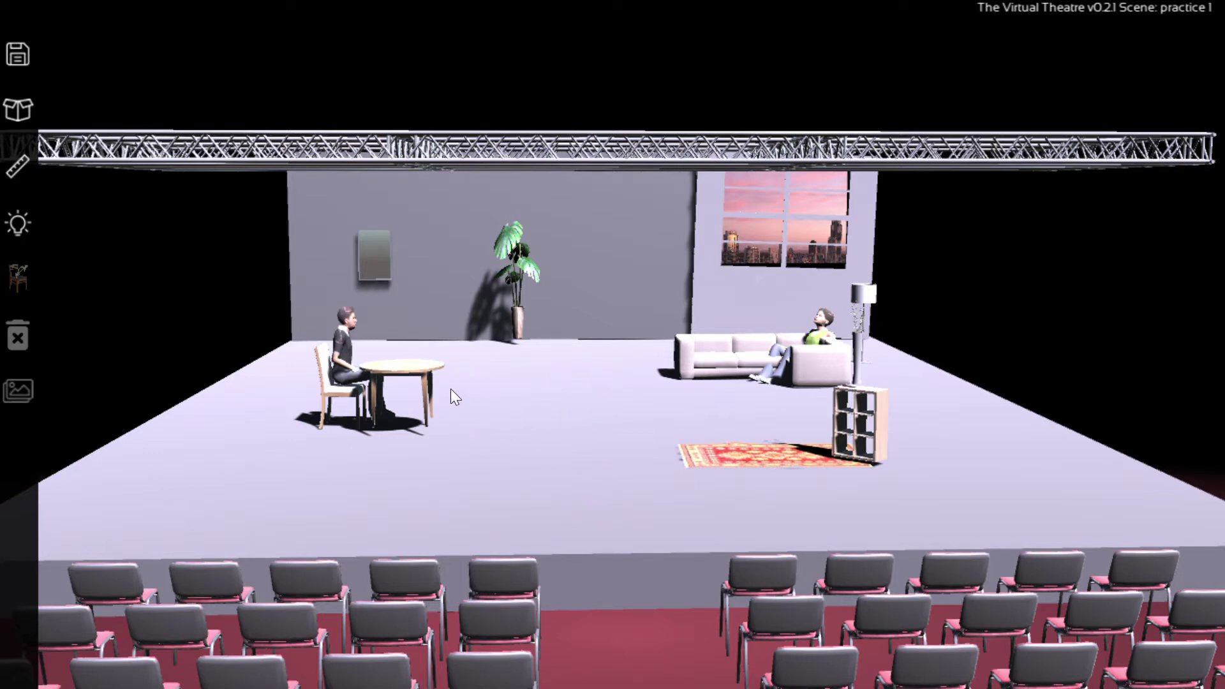
scroll(450, 387, "down", 6)
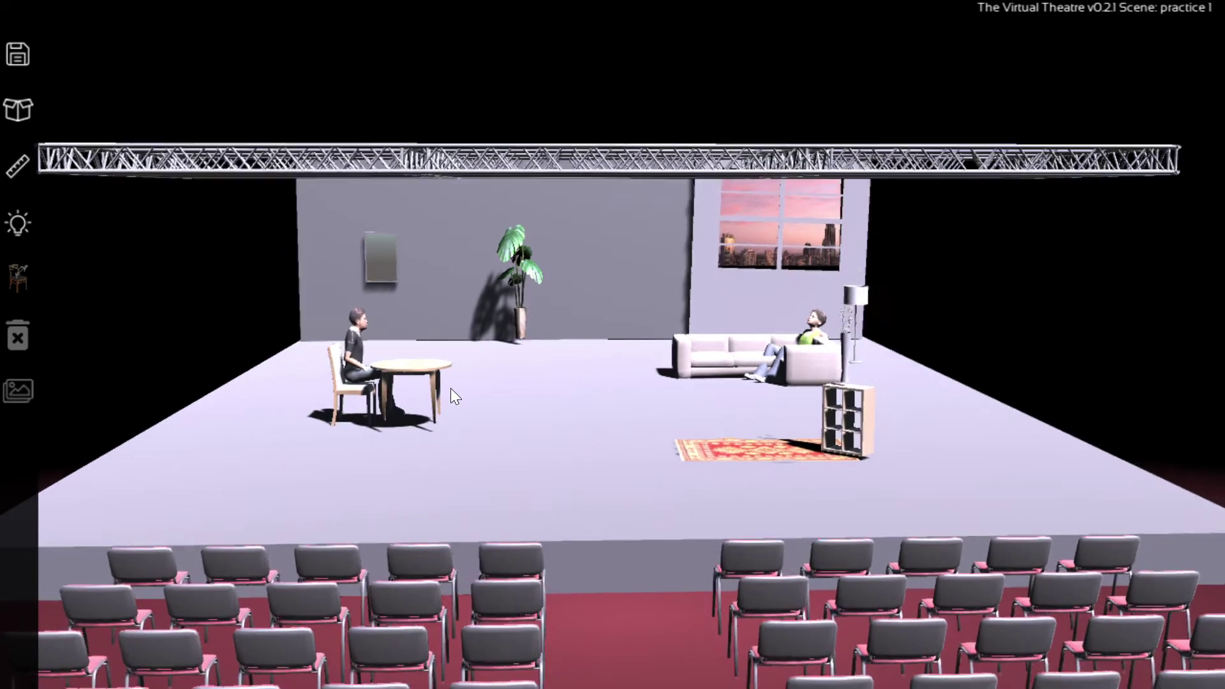
scroll(451, 387, "down", 5)
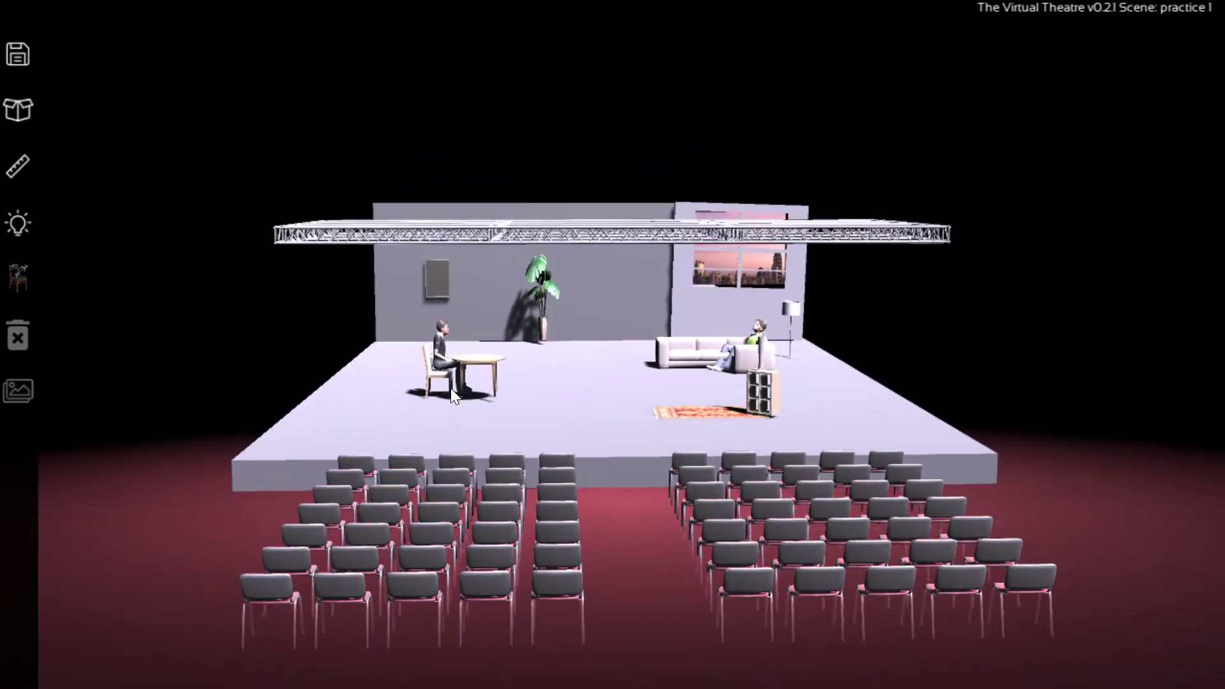
middle_click_drag(561, 420, 1011, 415)
scroll(815, 411, "up", 5)
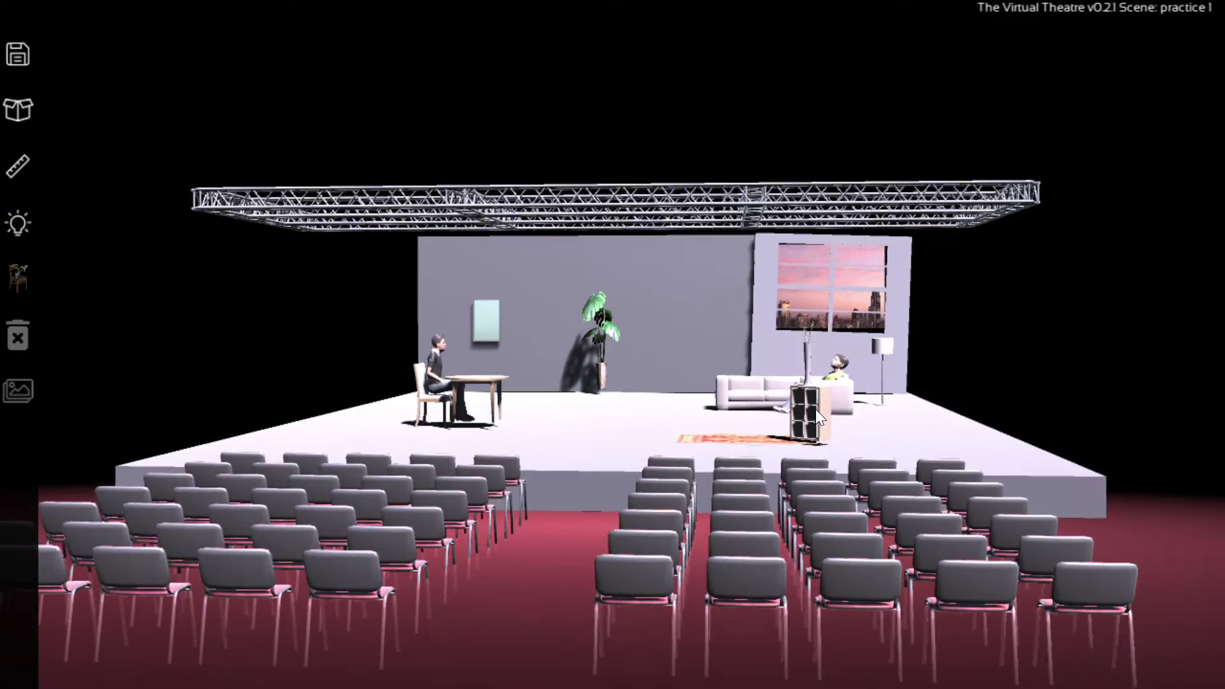
scroll(815, 411, "up", 6)
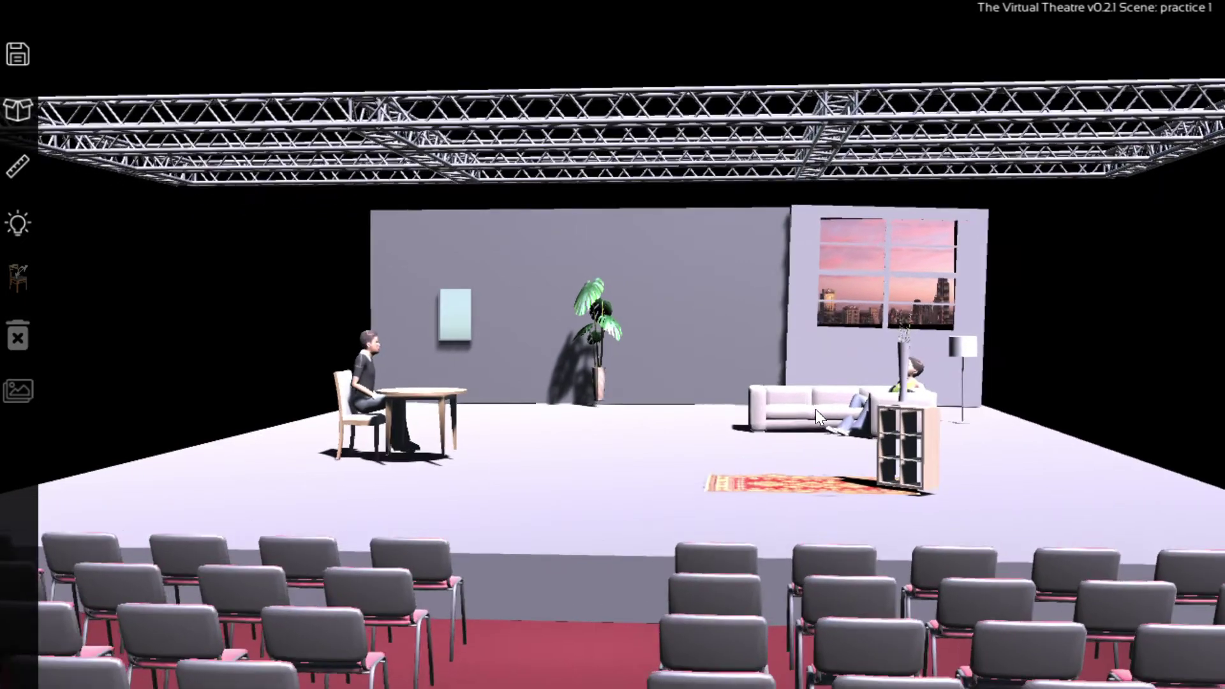
scroll(816, 416, "up", 6)
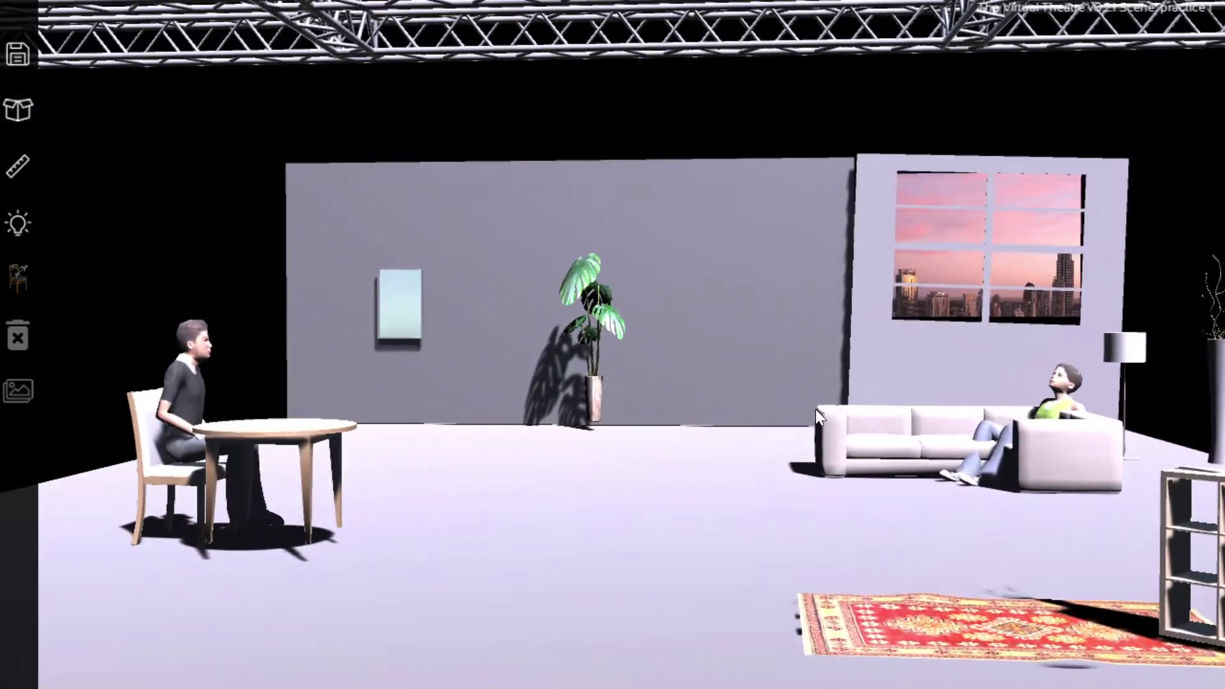
scroll(797, 413, "up", 4)
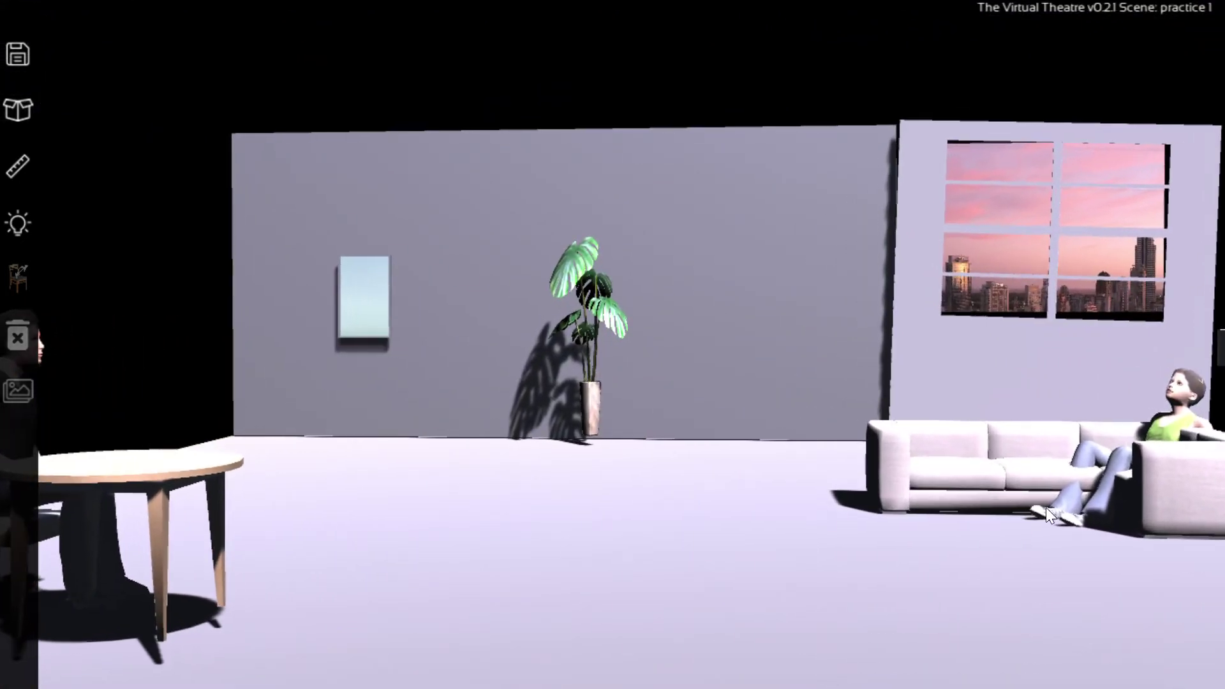
Inspect the sofa, window wall, plant and dining table up close, ending with a wider view that includes the rug and shelf
right_click_drag(1062, 560, 1096, 560)
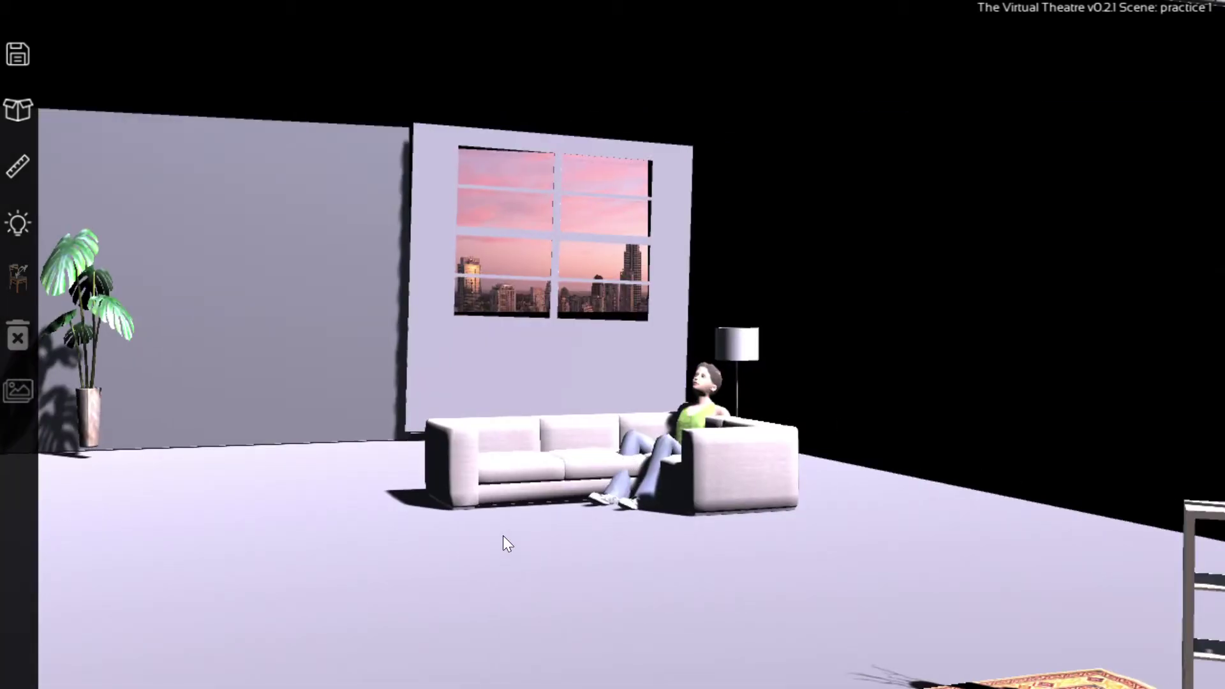
right_click_drag(719, 557, 672, 559)
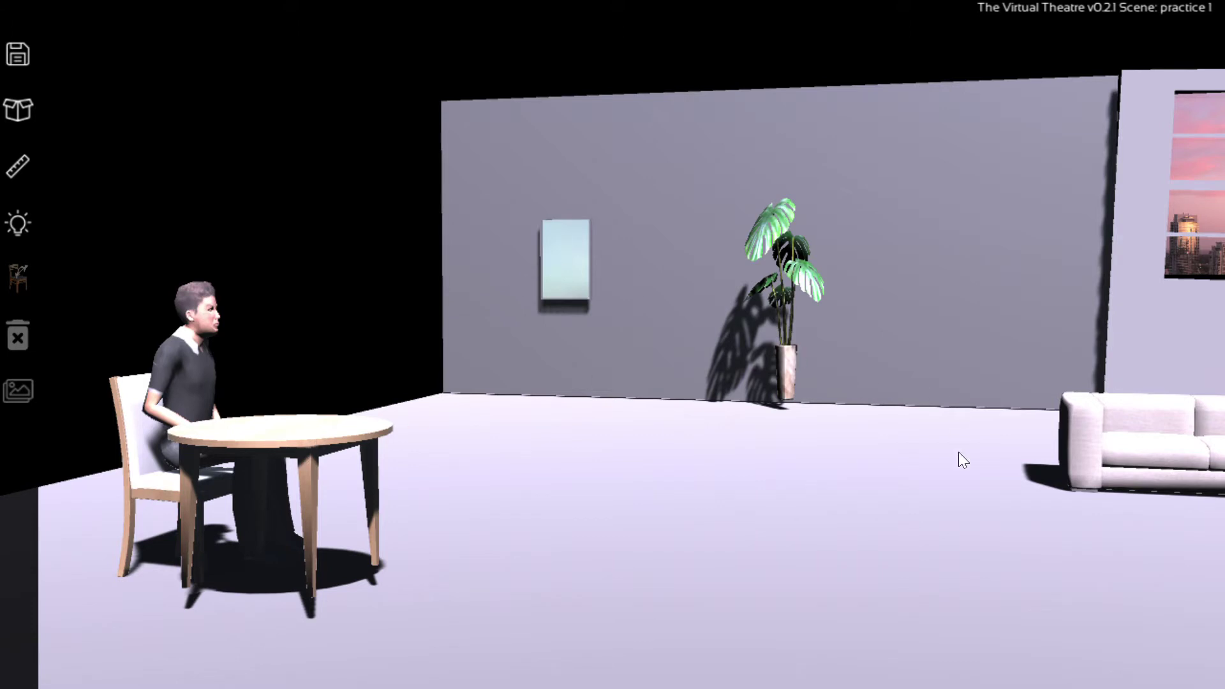
right_click_drag(962, 485, 977, 484)
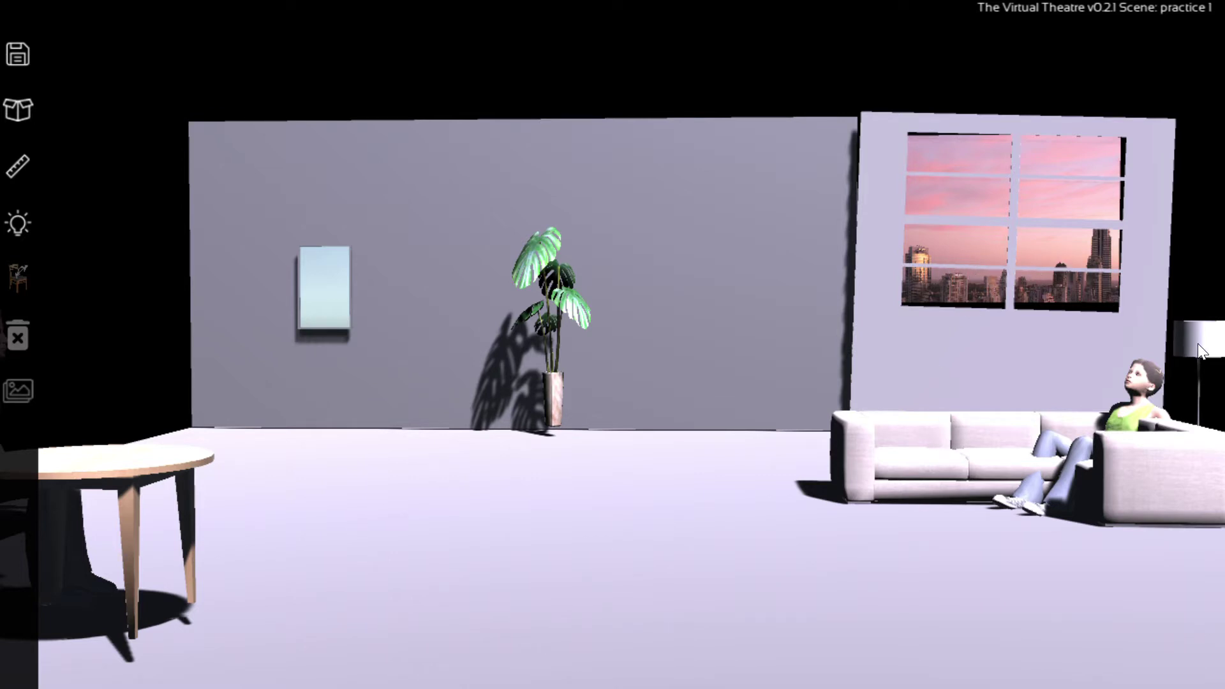
scroll(1050, 513, "down", 6)
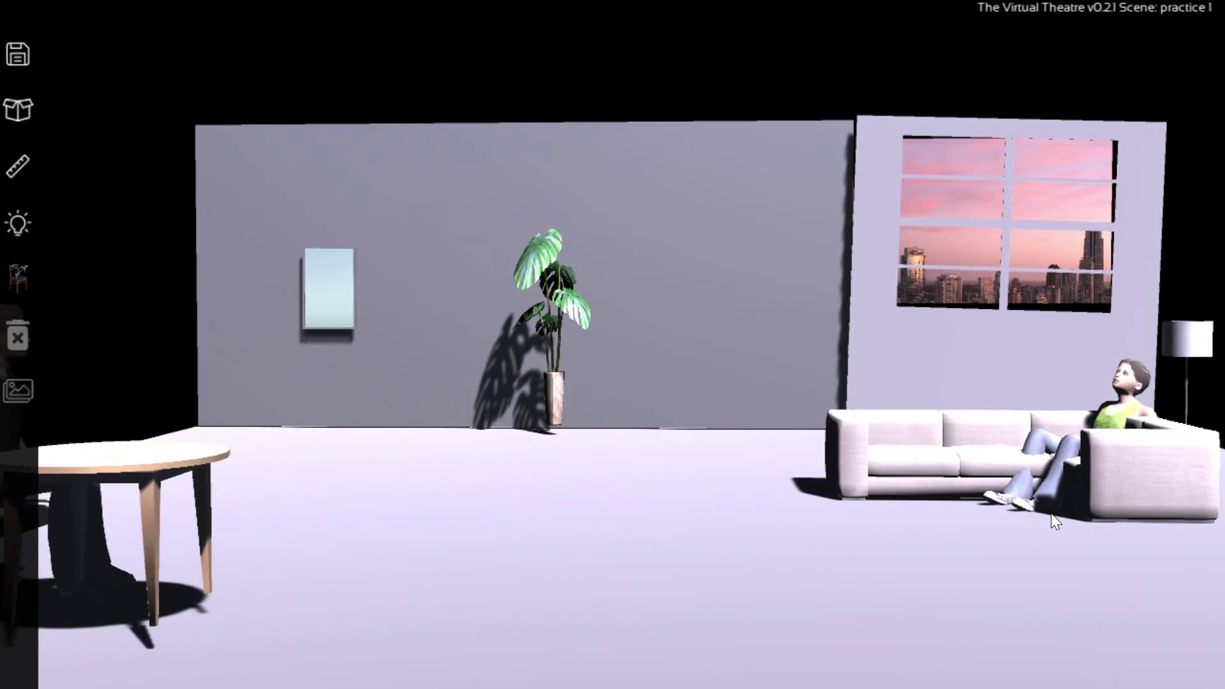
scroll(1066, 523, "down", 4)
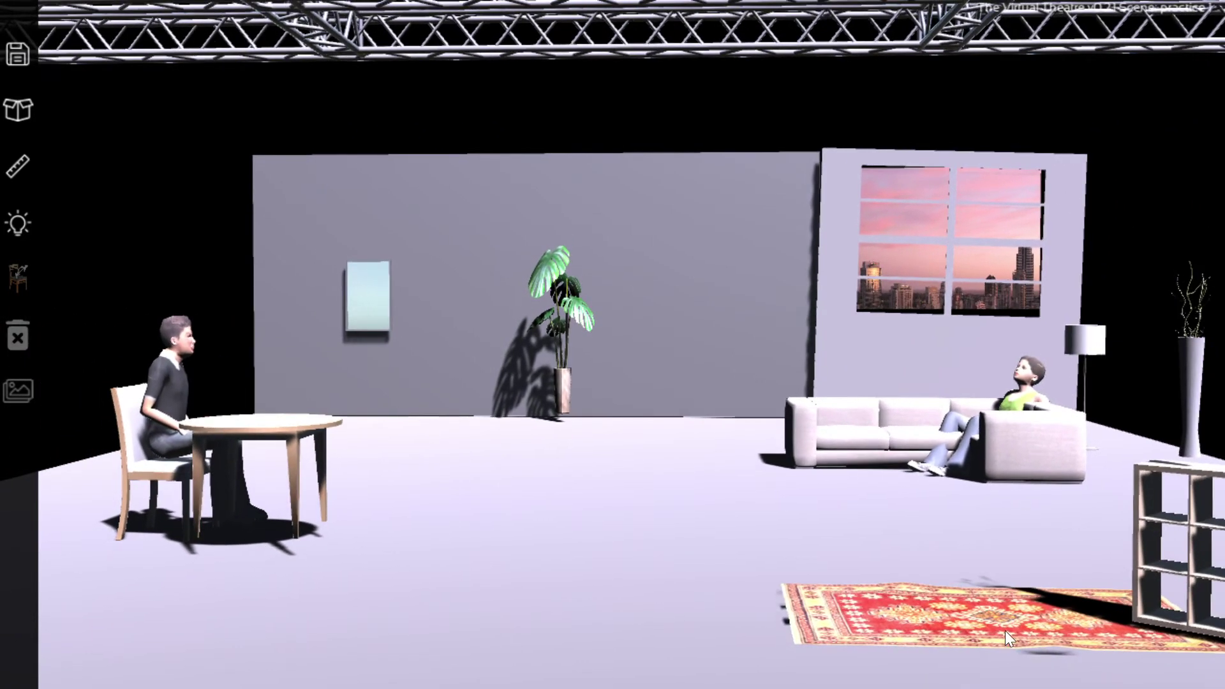
scroll(1067, 617, "down", 2)
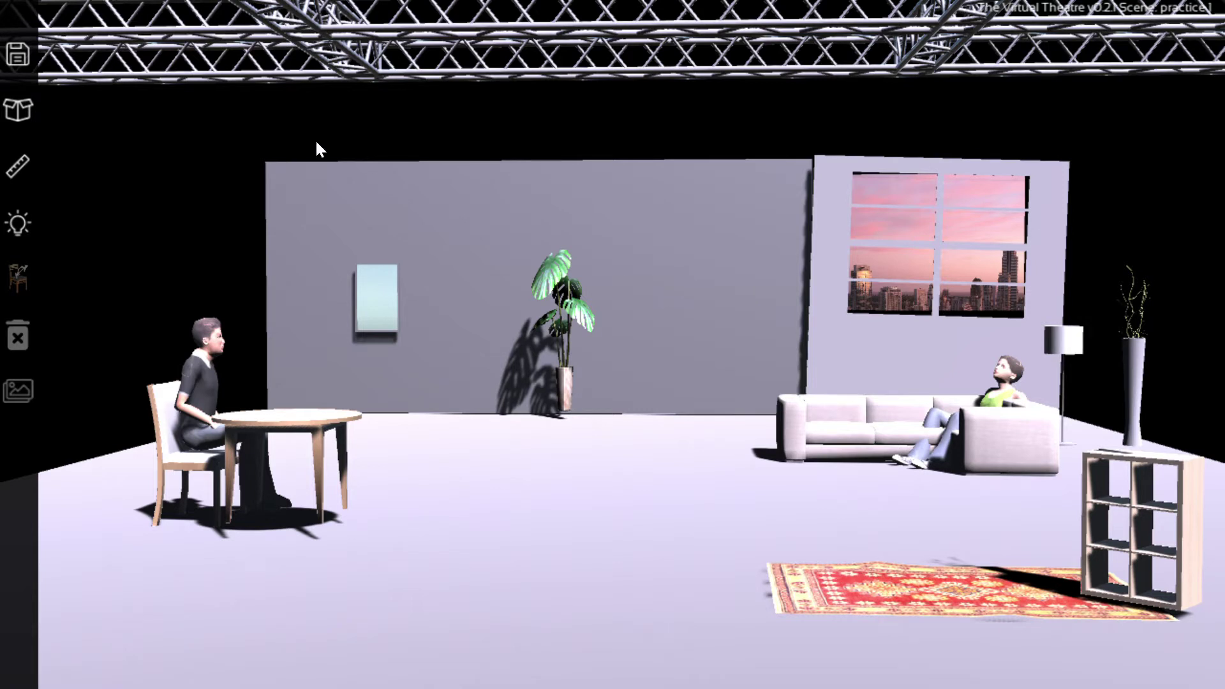
Load the cloud scene "NY Appt" and widen the view to take in its lit set
left_click(18, 56)
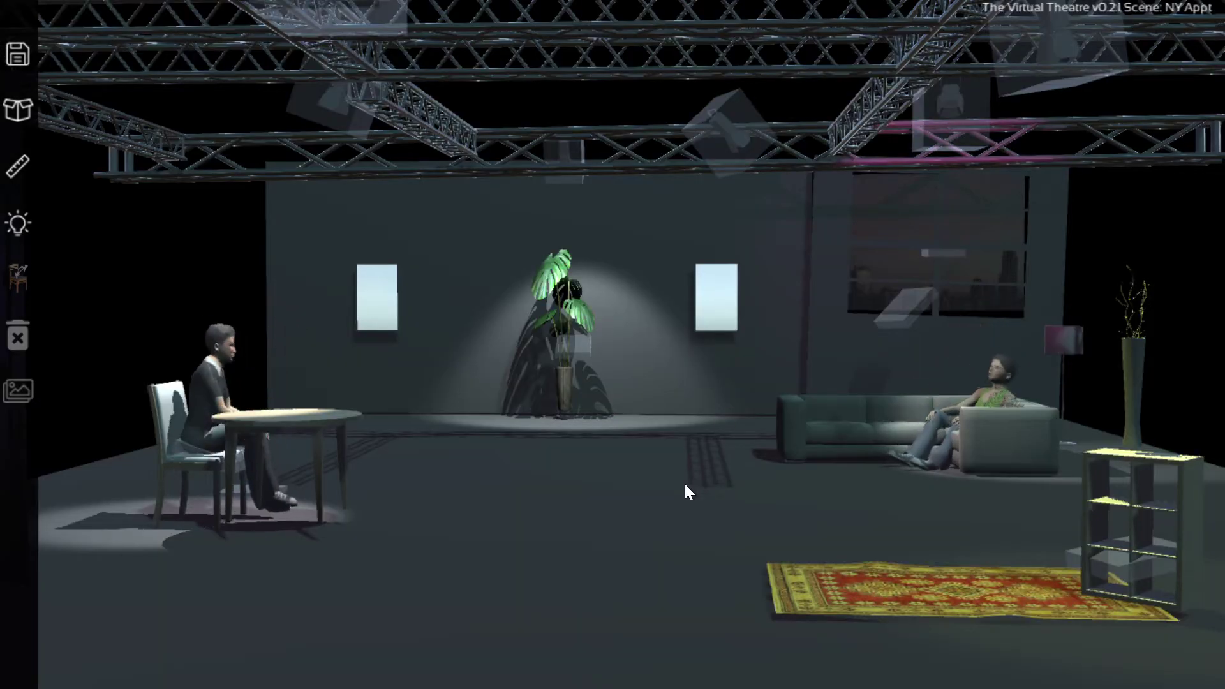
scroll(636, 506, "down", 2)
scroll(636, 508, "down", 3)
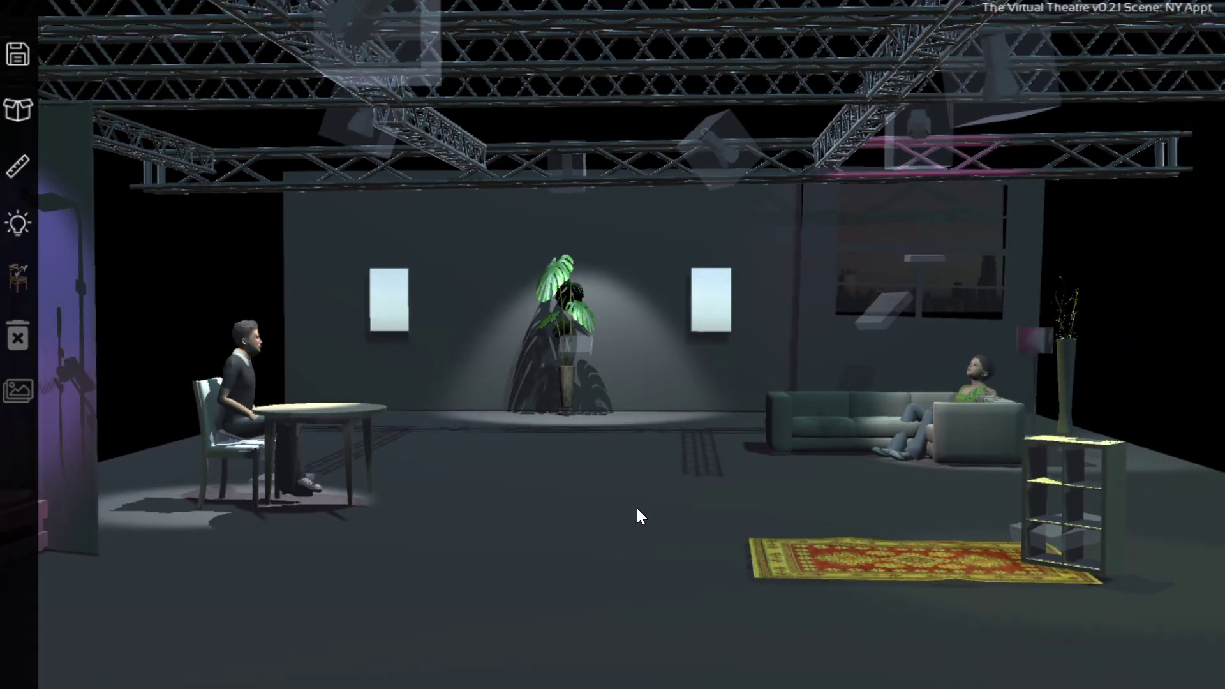
scroll(636, 507, "down", 3)
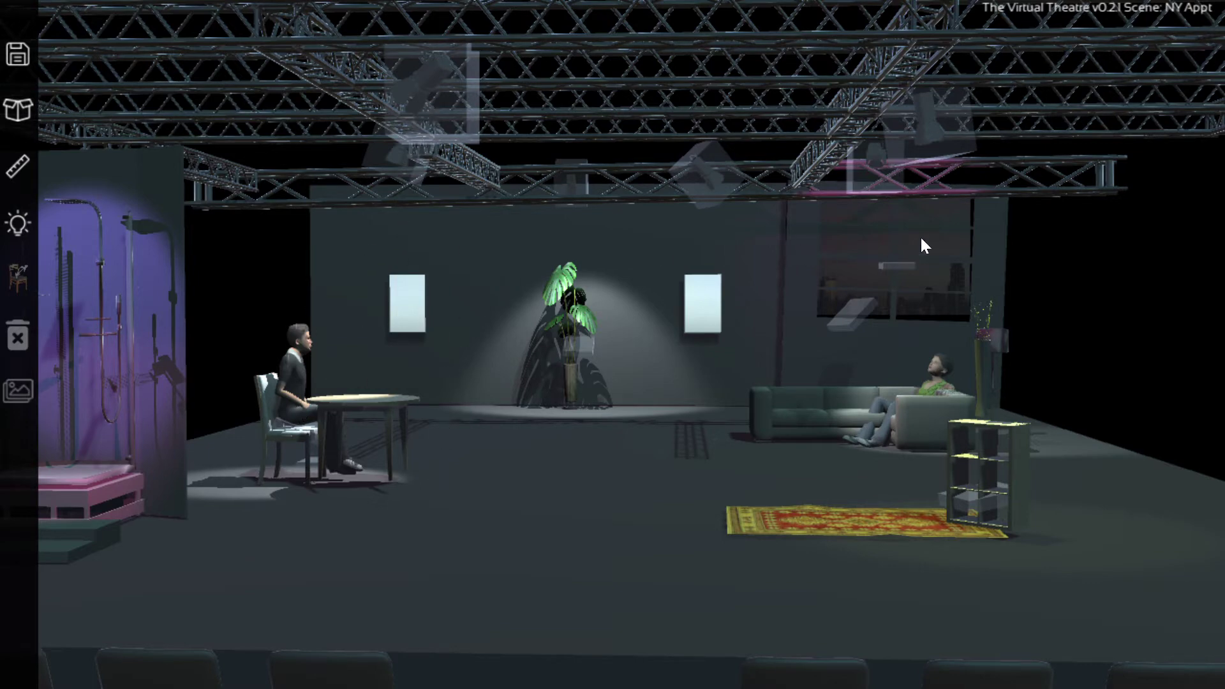
Select the woman seated on the sofa, rotate her and switch her to the standing pose
scroll(872, 356, "up", 4)
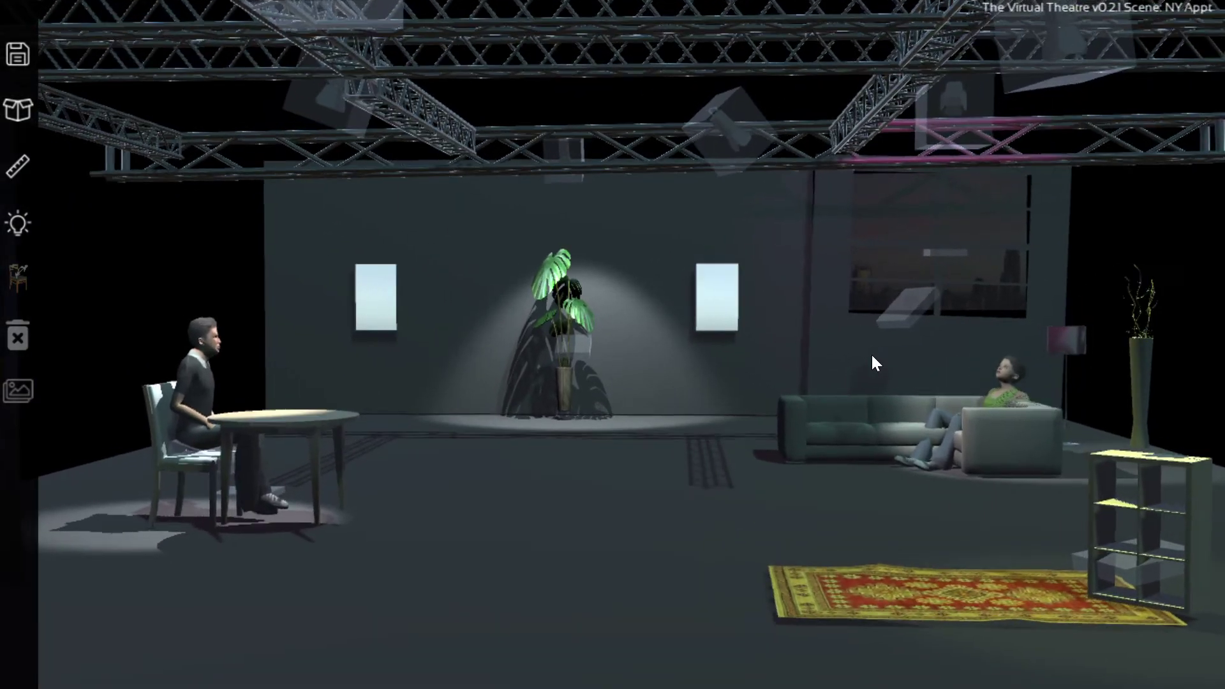
scroll(872, 355, "up", 3)
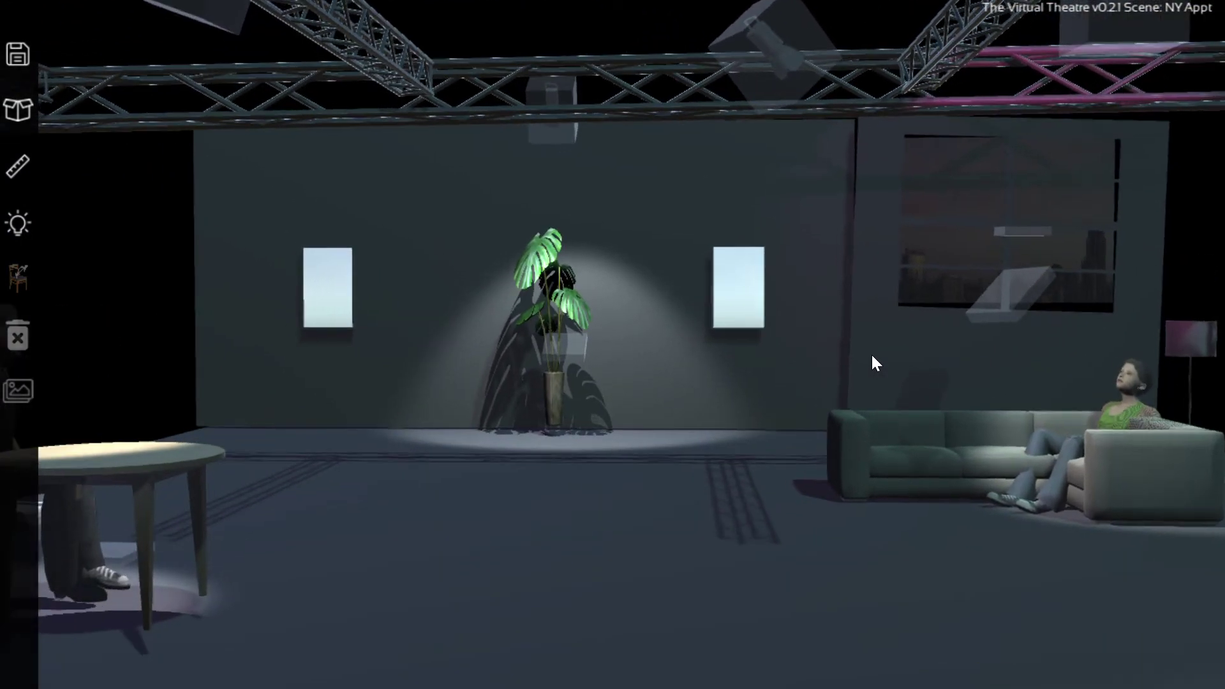
left_click(919, 471)
left_click_drag(910, 481, 932, 446)
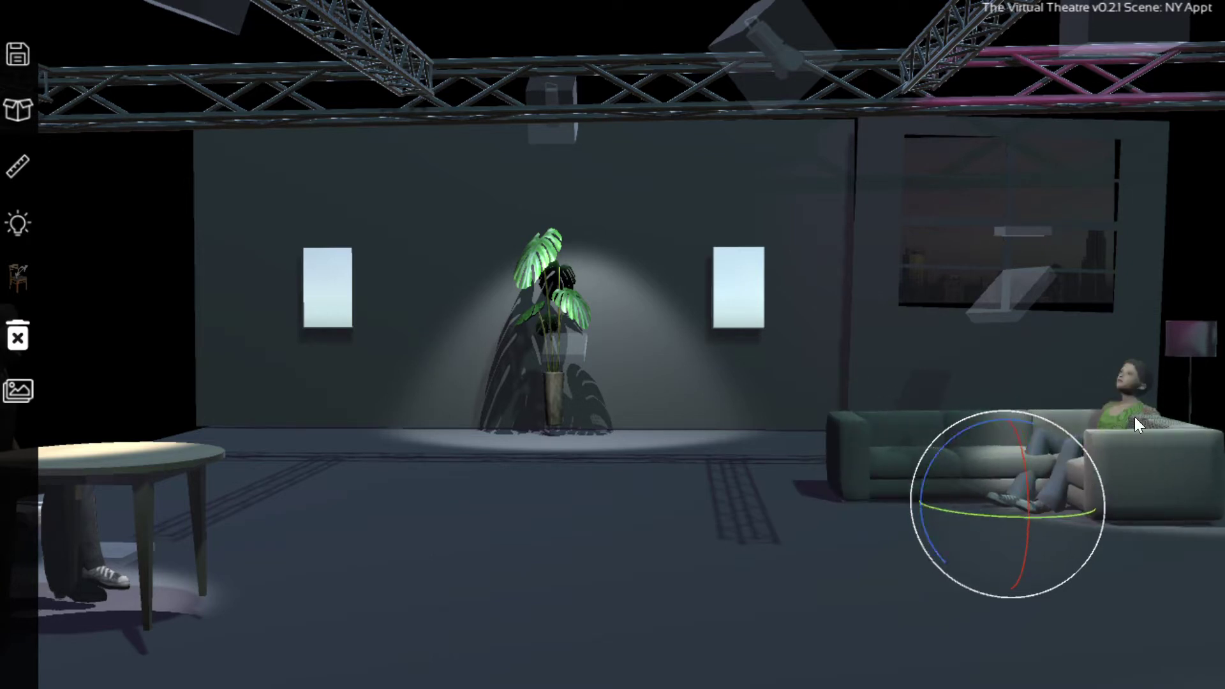
left_click_drag(1021, 437, 804, 369)
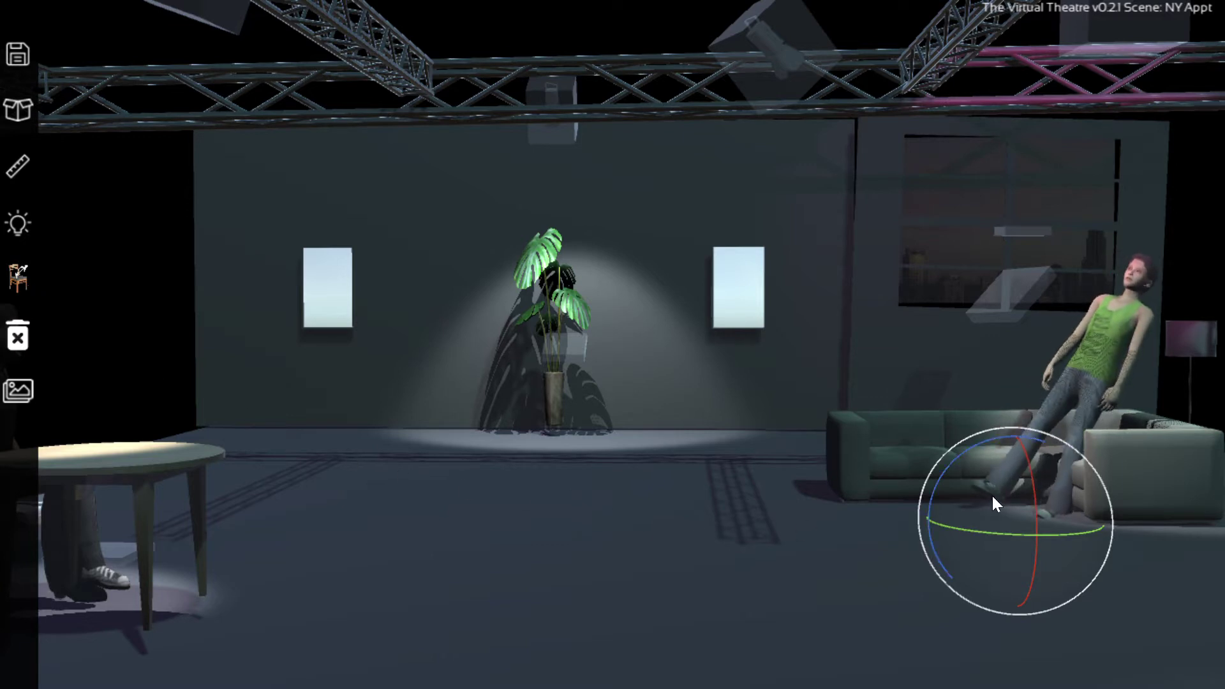
Rotate the standing woman about several axes until she is upright and faces the dining table side
left_click_drag(992, 445, 952, 462)
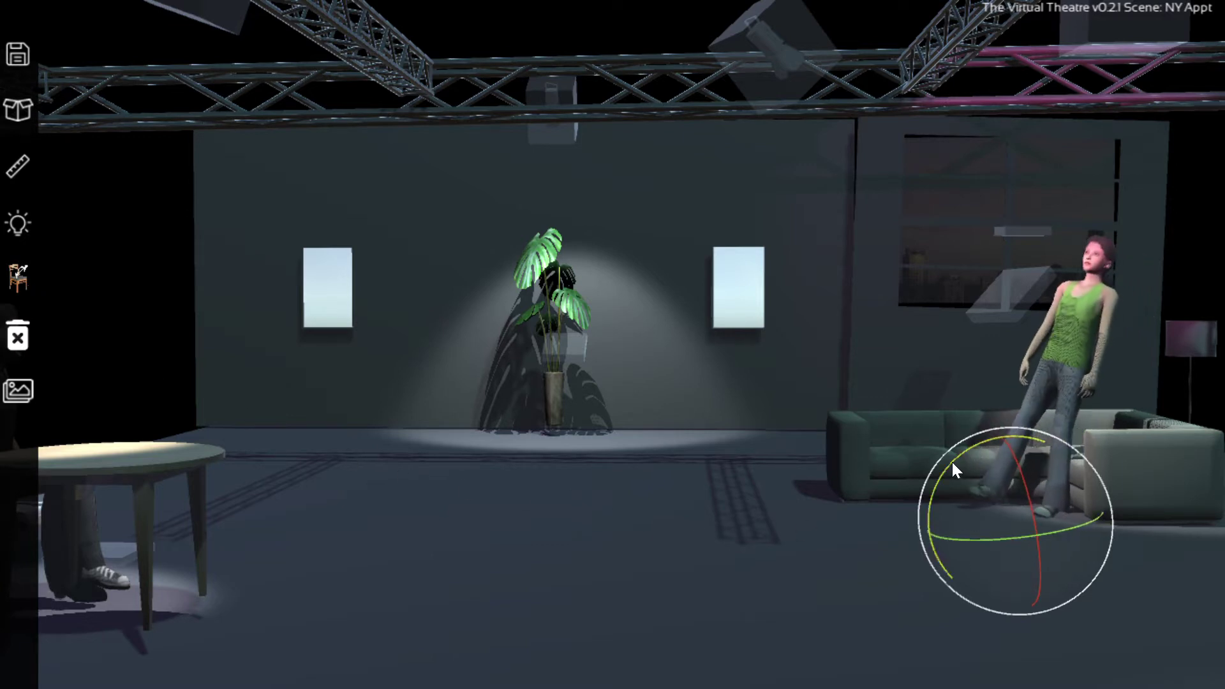
left_click_drag(1034, 510, 992, 559)
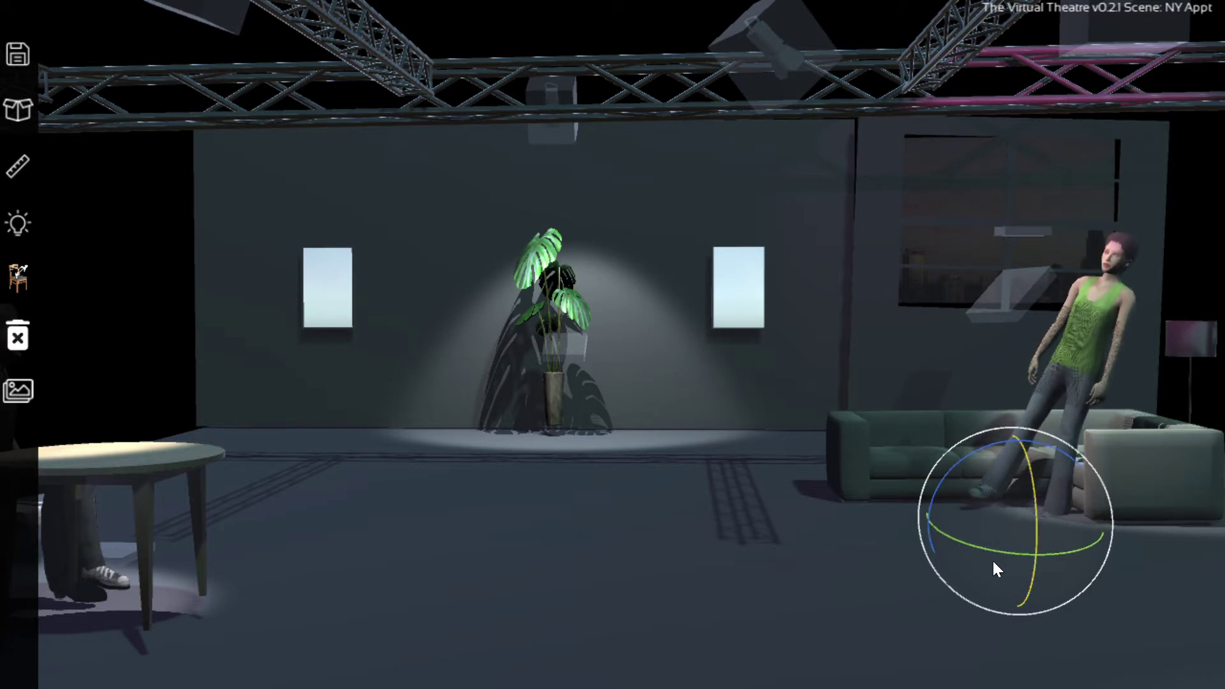
left_click_drag(1082, 530, 953, 500)
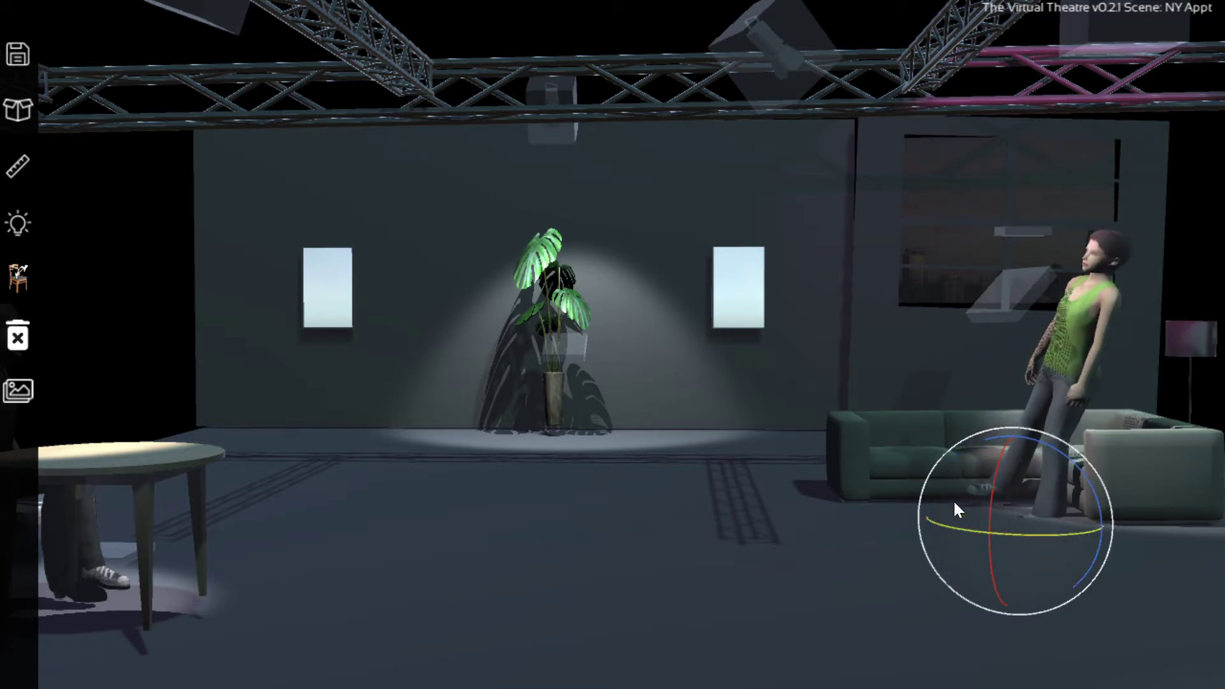
left_click_drag(1069, 445, 1002, 397)
left_click_drag(1027, 464, 1020, 424)
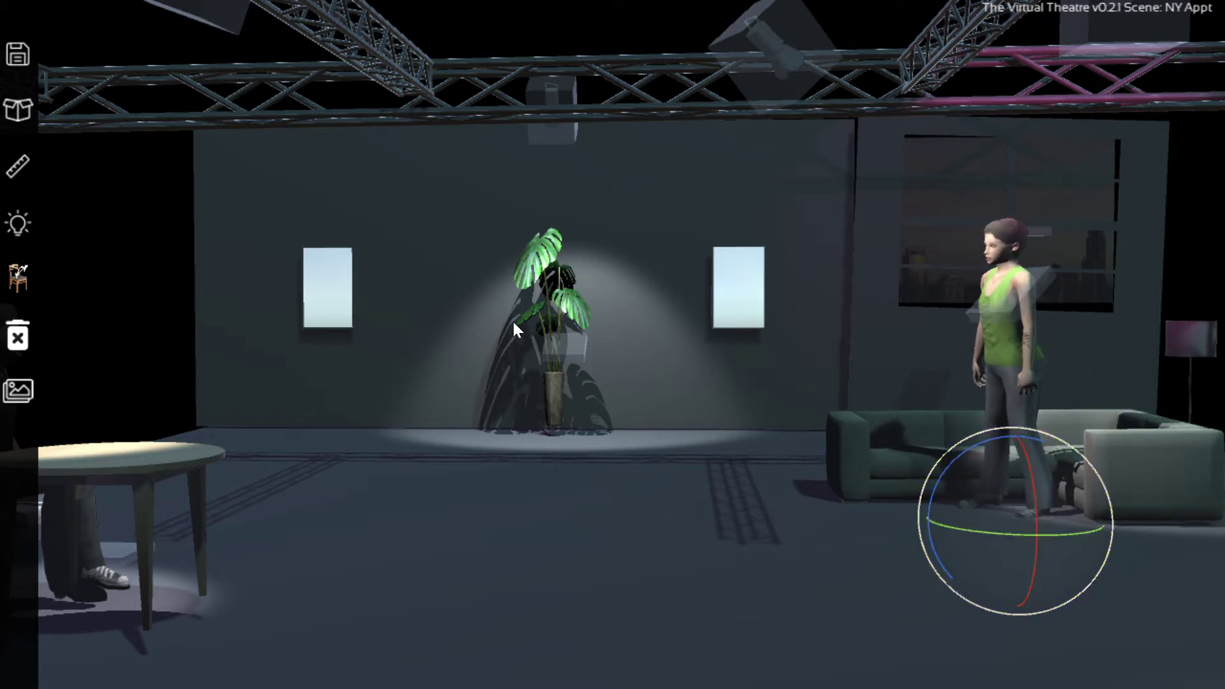
Switch the woman back to a seated pose on the sofa, dismiss her rotation handles and show the wider set
left_click(25, 276)
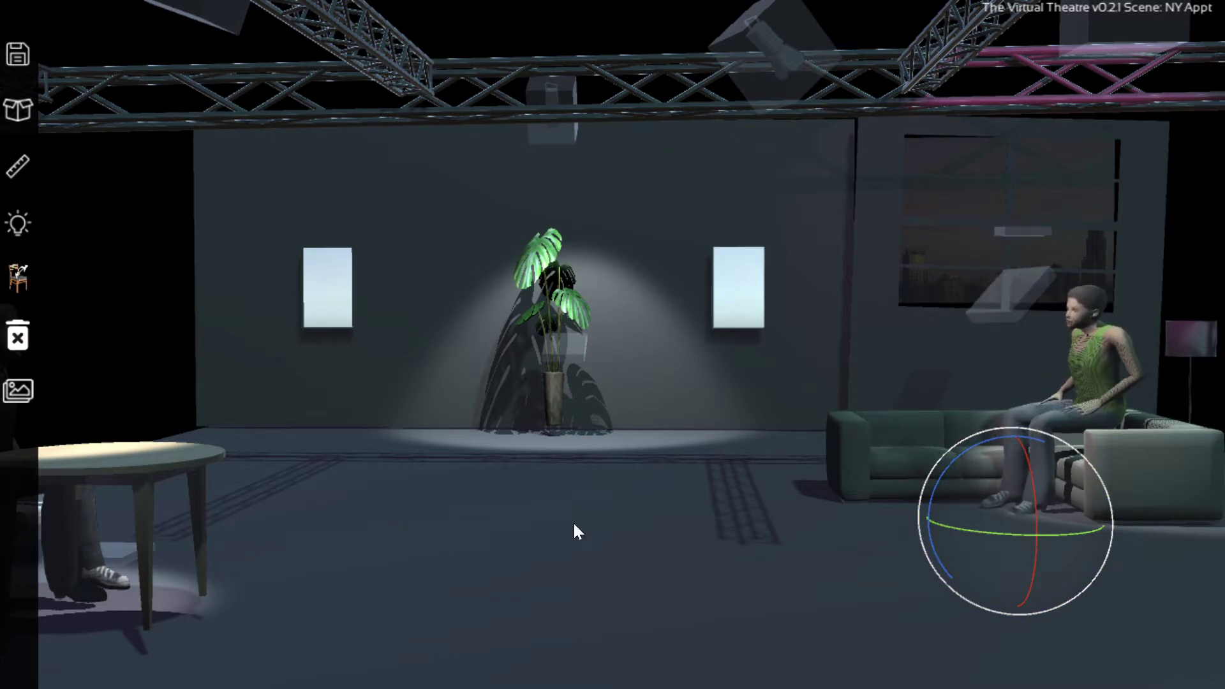
left_click(713, 525)
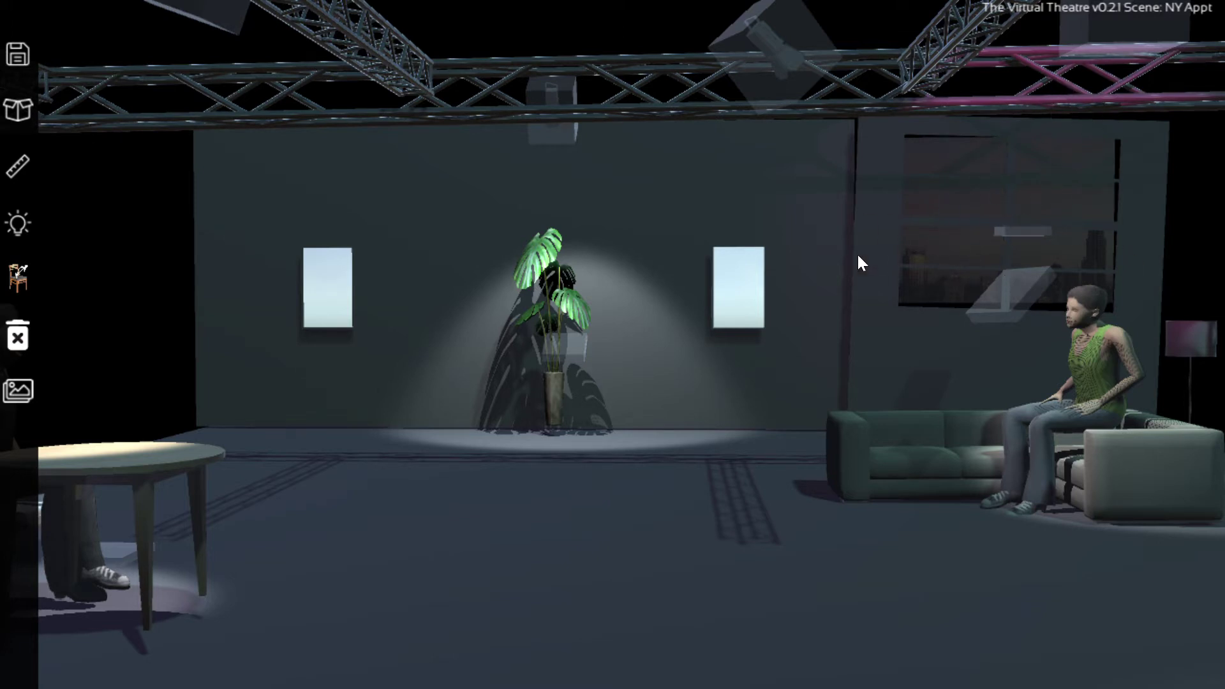
scroll(381, 516, "down", 8)
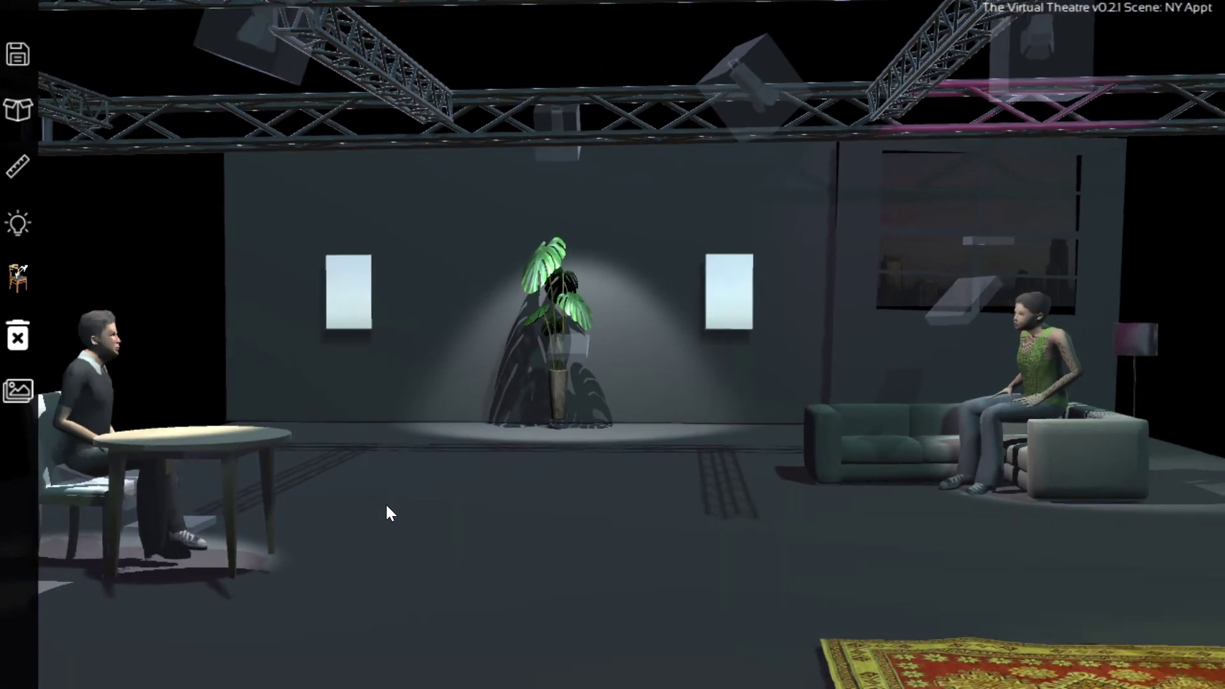
scroll(404, 517, "down", 8)
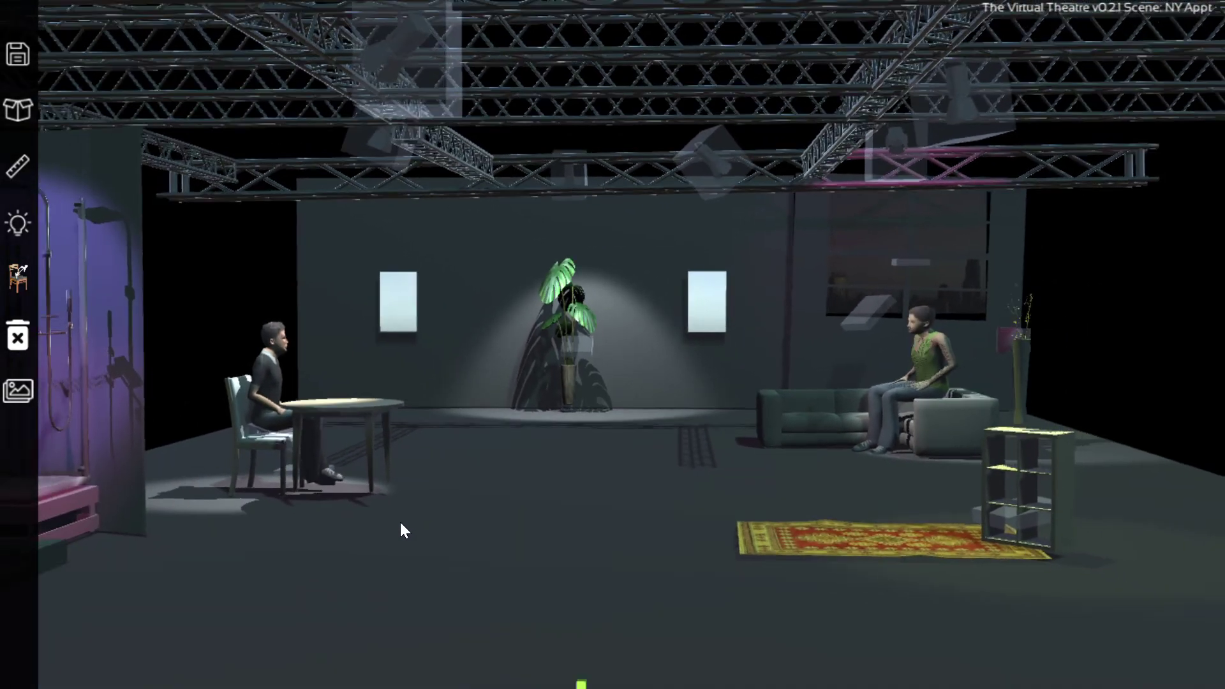
Load the cloud scene "Midsummer Night's Dream" and take in its whole forest stage from the audience
scroll(401, 523, "down", 1)
mouse_move(265, 544)
middle_mouse_down()
mouse_move(343, 546)
mouse_move(244, 555)
middle_mouse_up()
scroll(236, 564, "up", 3)
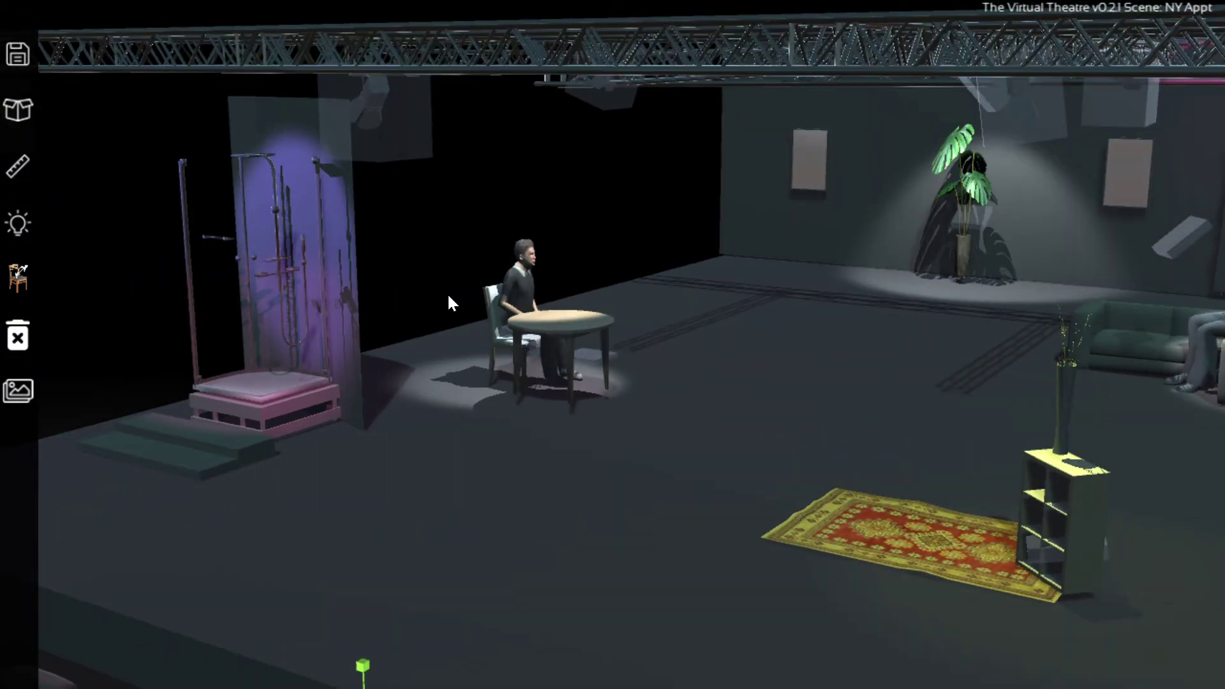
scroll(397, 440, "down", 5)
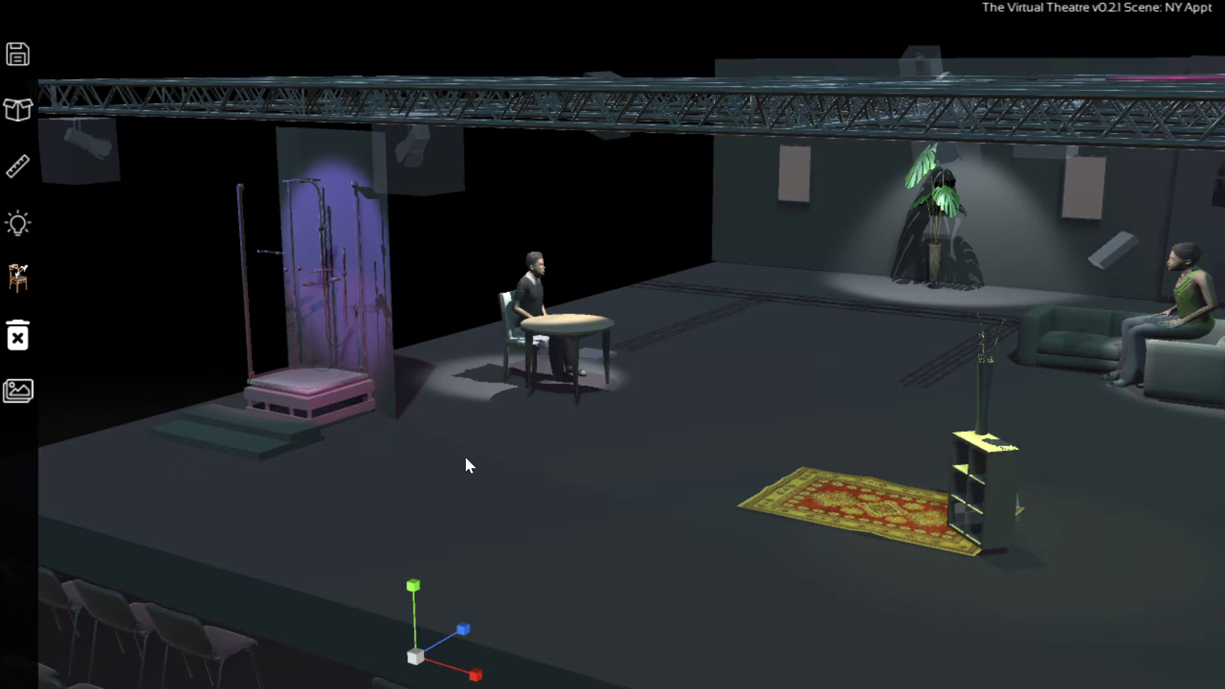
middle_click_drag(539, 459, 596, 454)
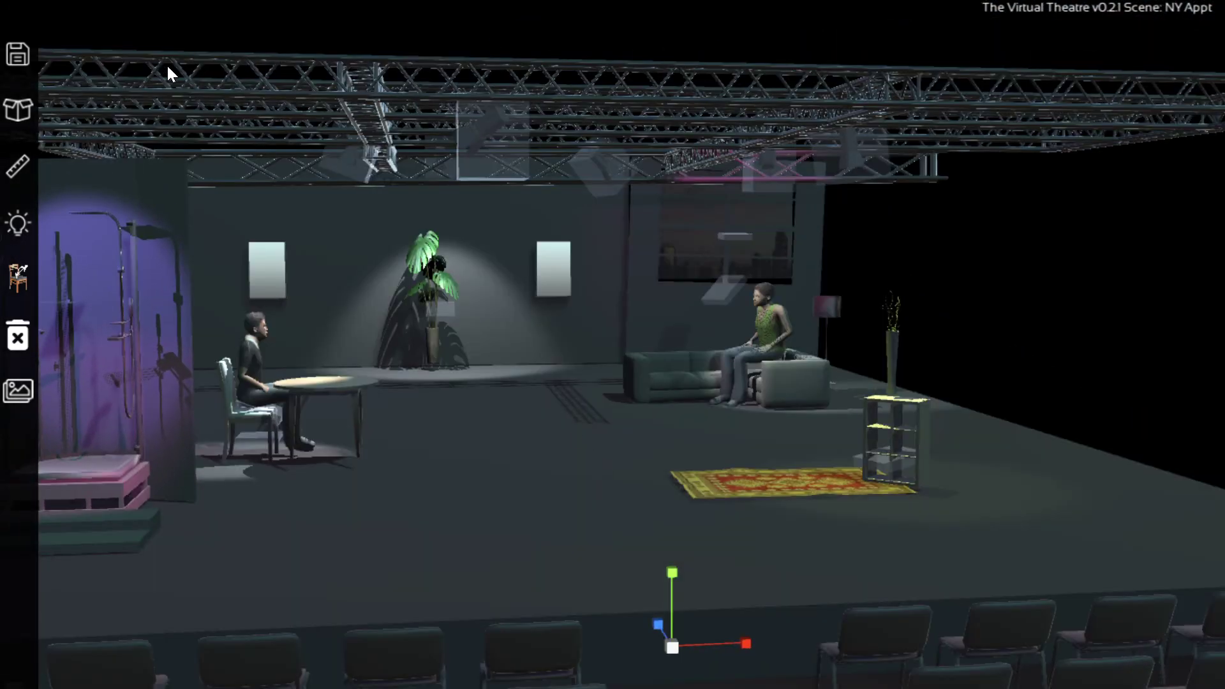
left_click(17, 55)
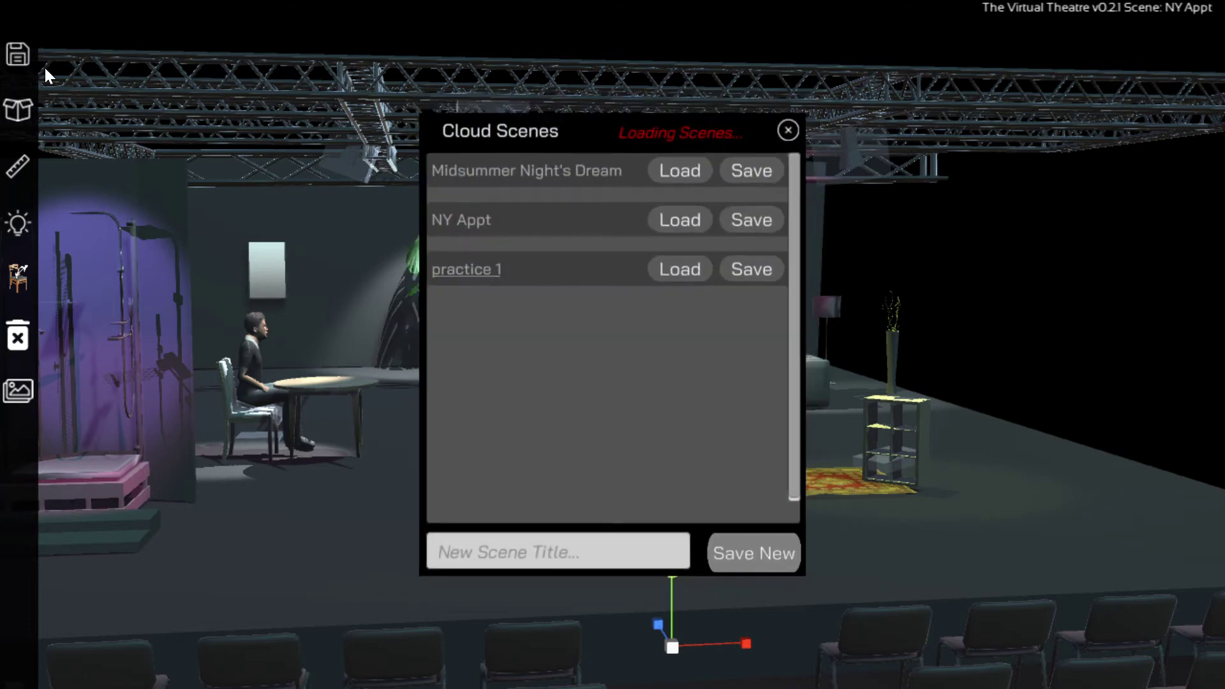
left_click(667, 176)
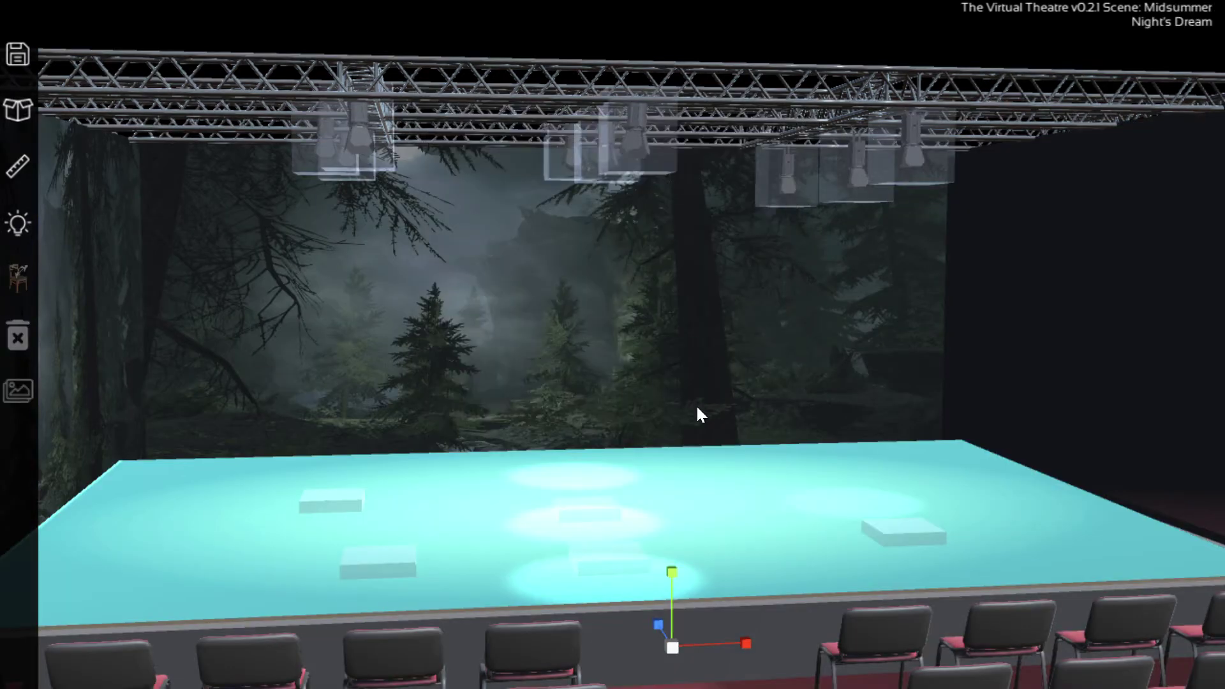
scroll(697, 413, "down", 3)
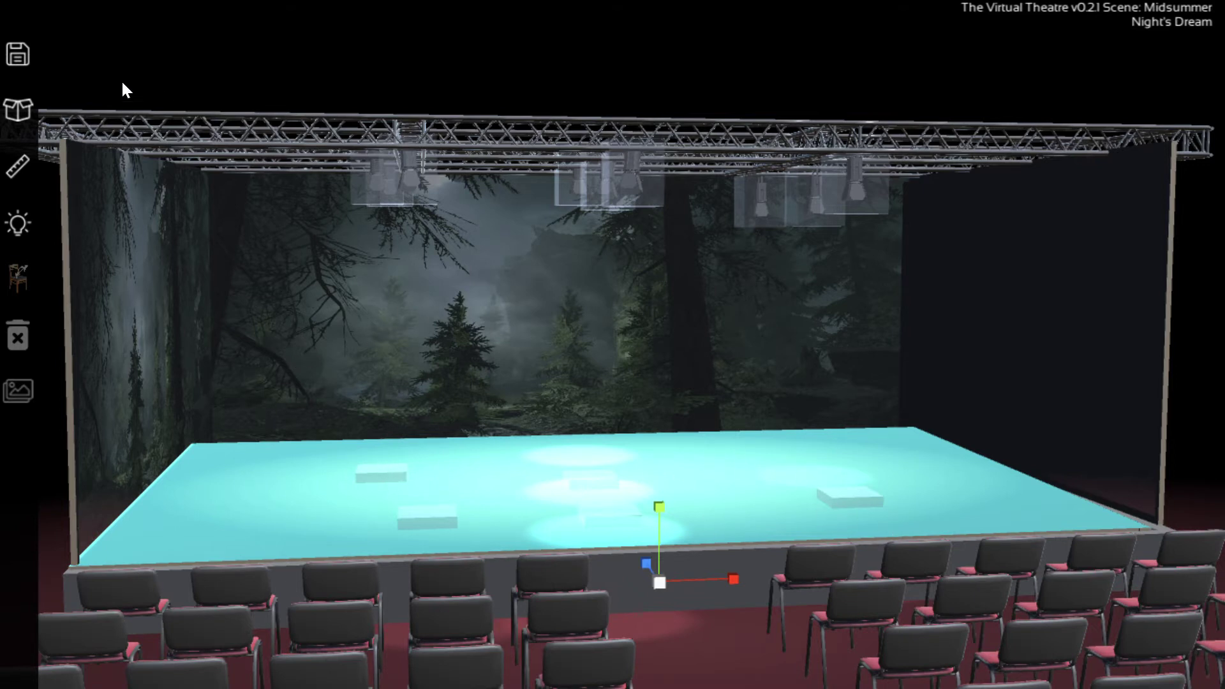
Load the cloud scene "NY Appt" and dismiss the transform handles in front of the stage
left_click(18, 56)
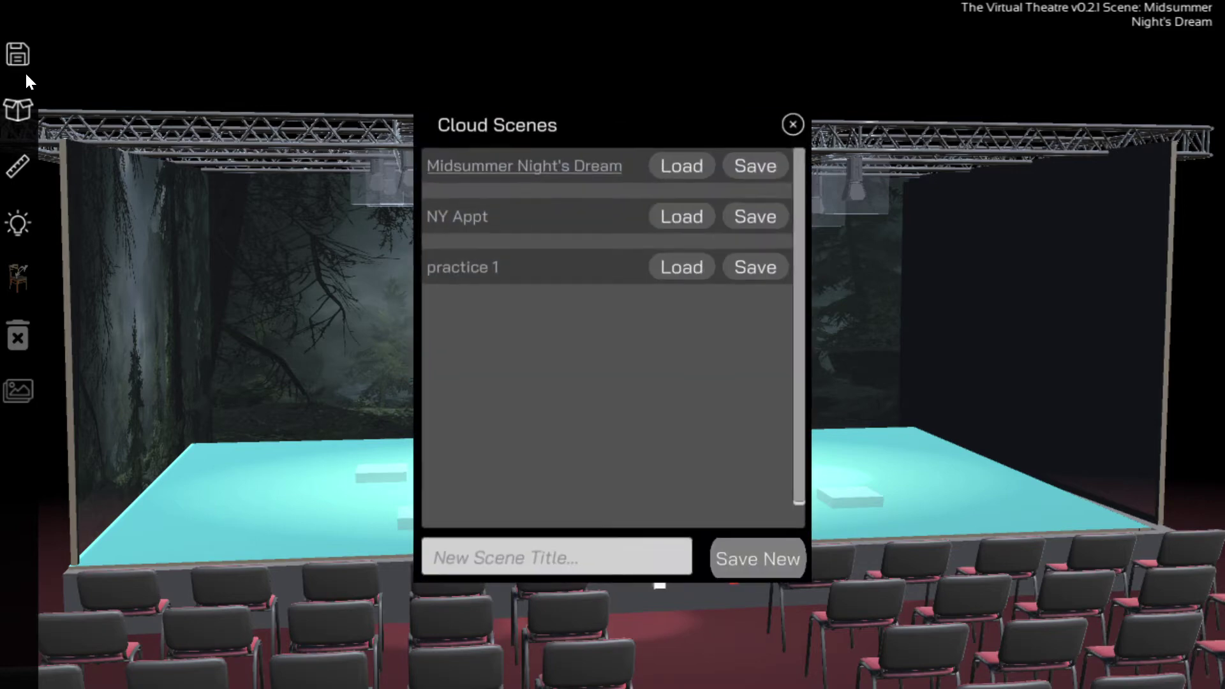
left_click(668, 221)
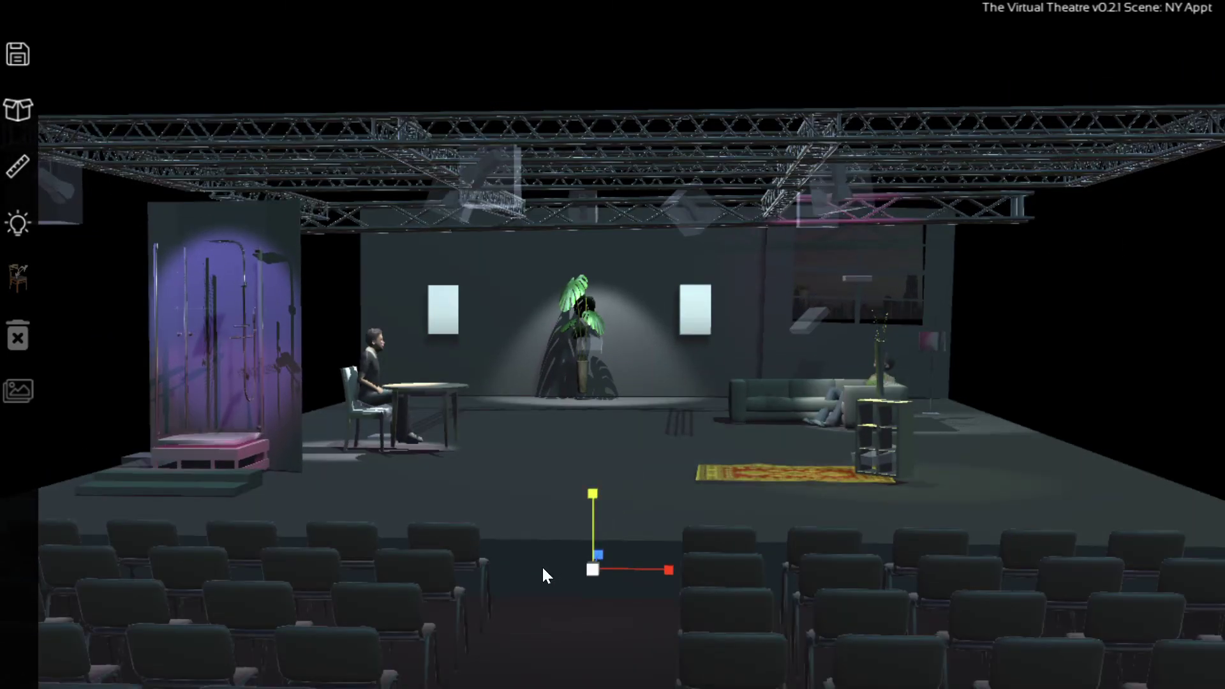
left_click(544, 612)
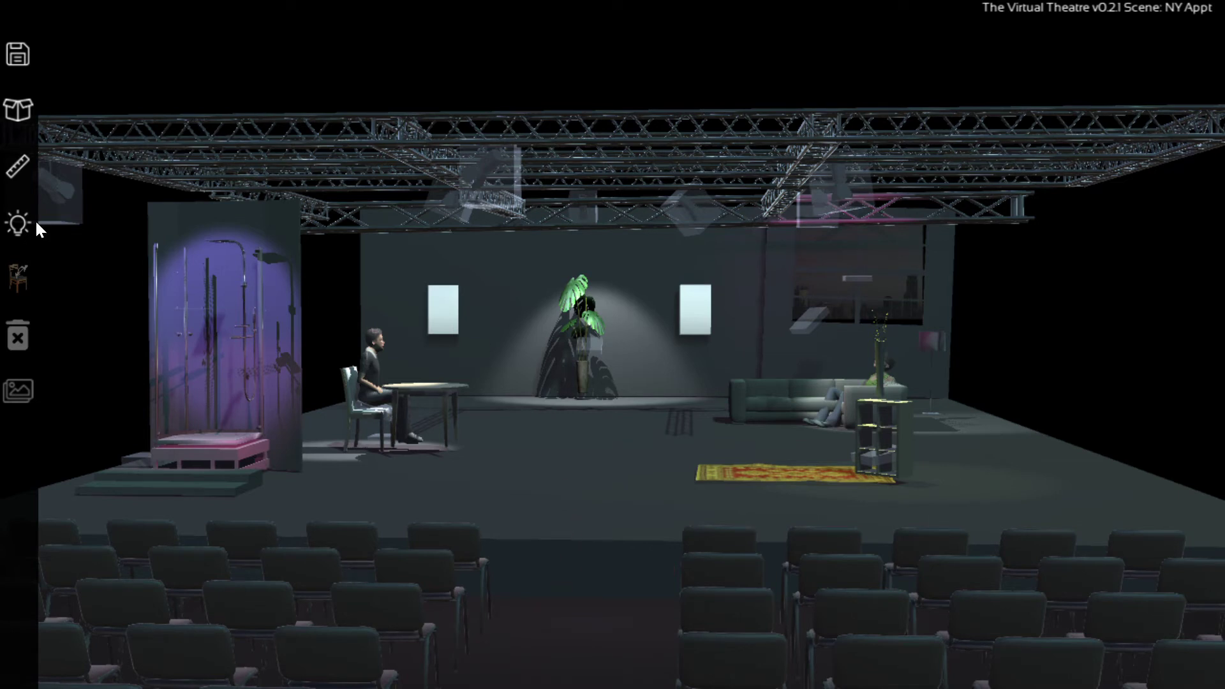
Examine the object library from beds and shelves through sofas, set pieces, vases, bottles, plants and rugs to the backdrop images
left_click(22, 109)
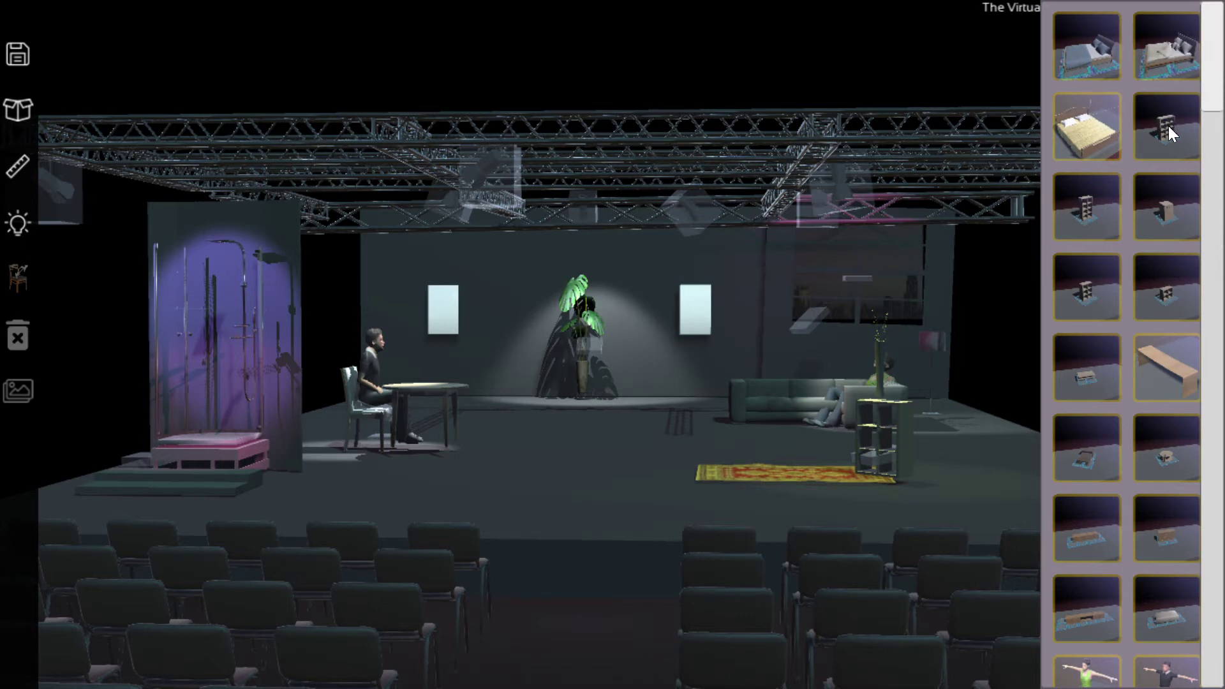
left_click_drag(1218, 105, 1219, 151)
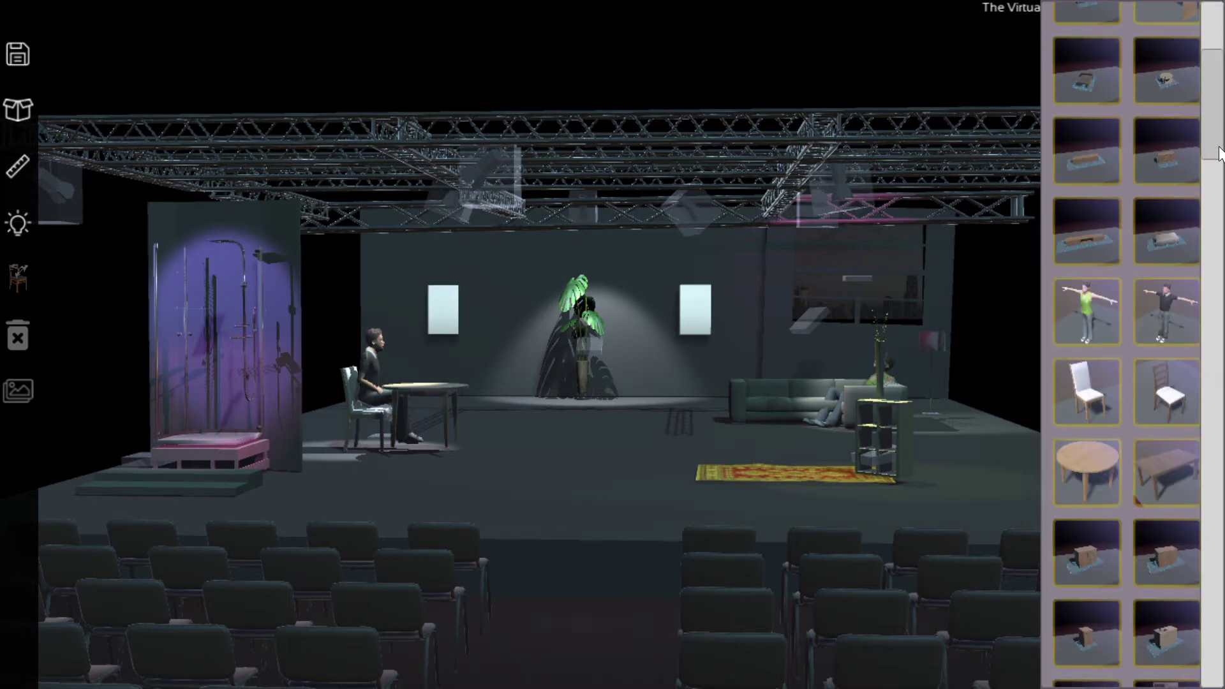
scroll(1177, 66, "down", 1)
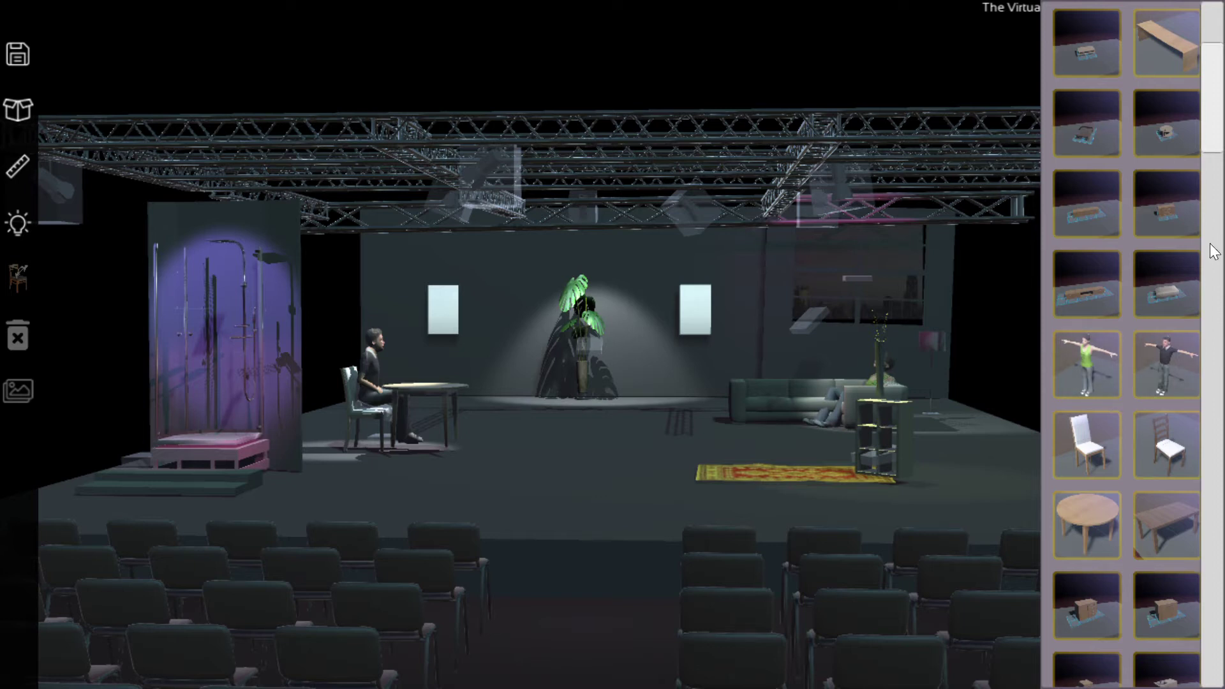
scroll(1110, 325, "down", 2)
scroll(1110, 328, "down", 4)
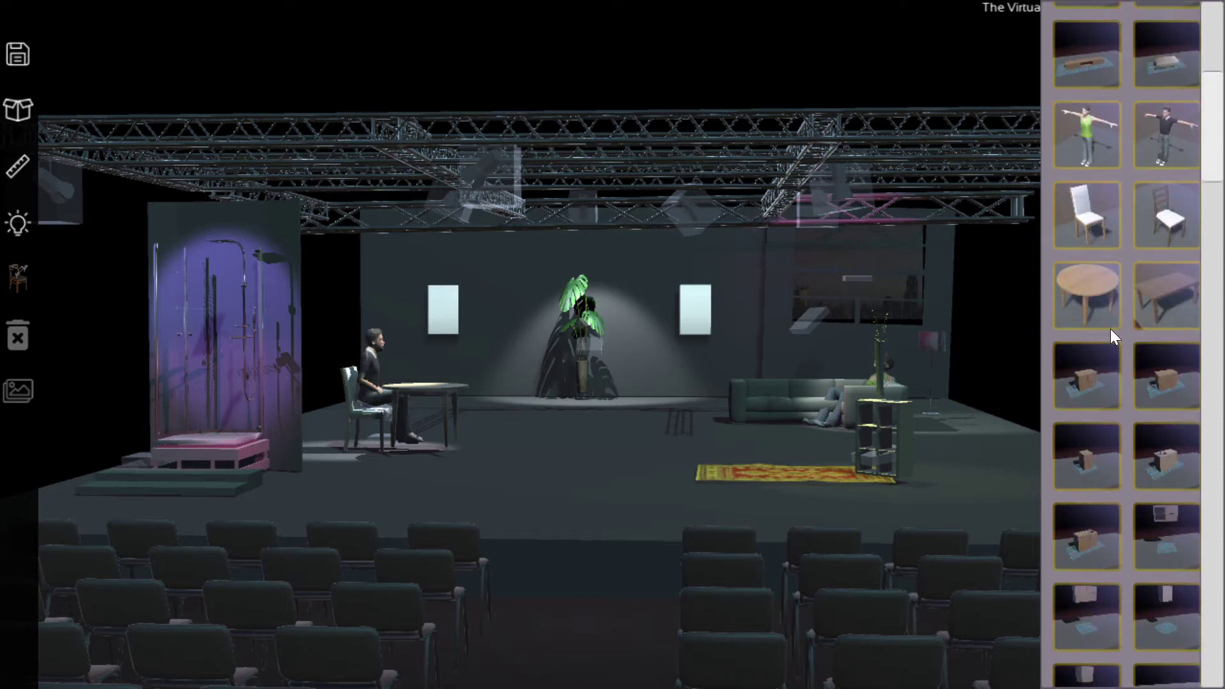
scroll(1110, 330, "down", 2)
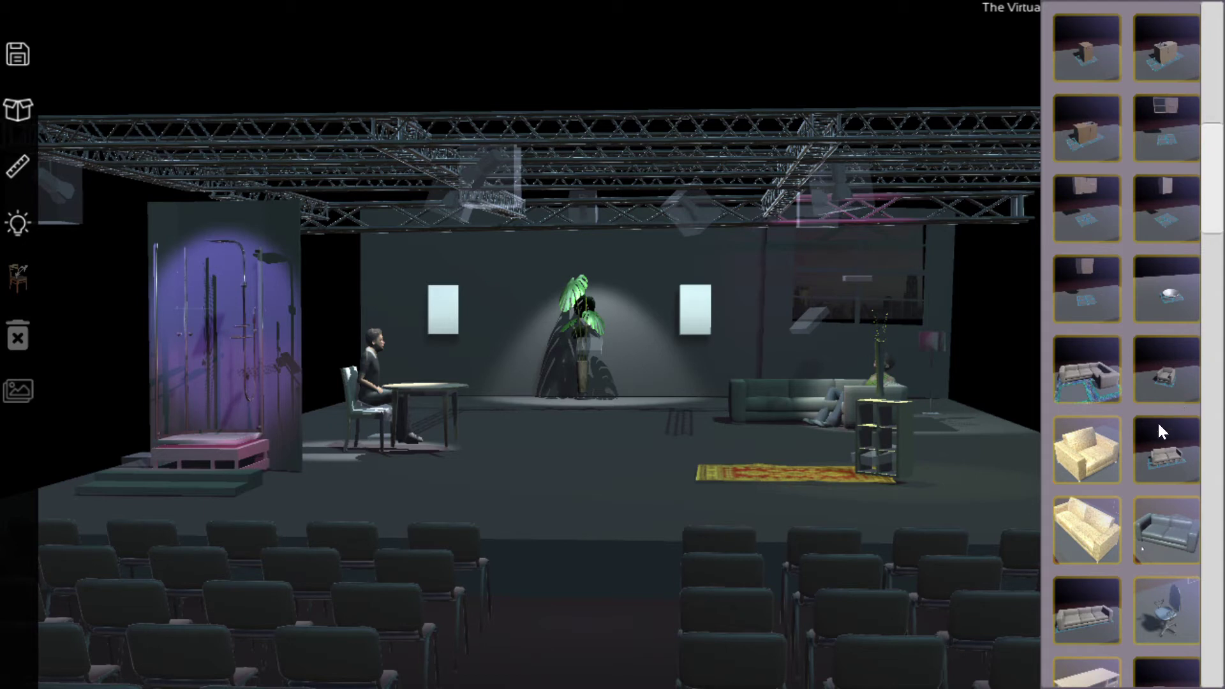
scroll(1088, 453, "down", 4)
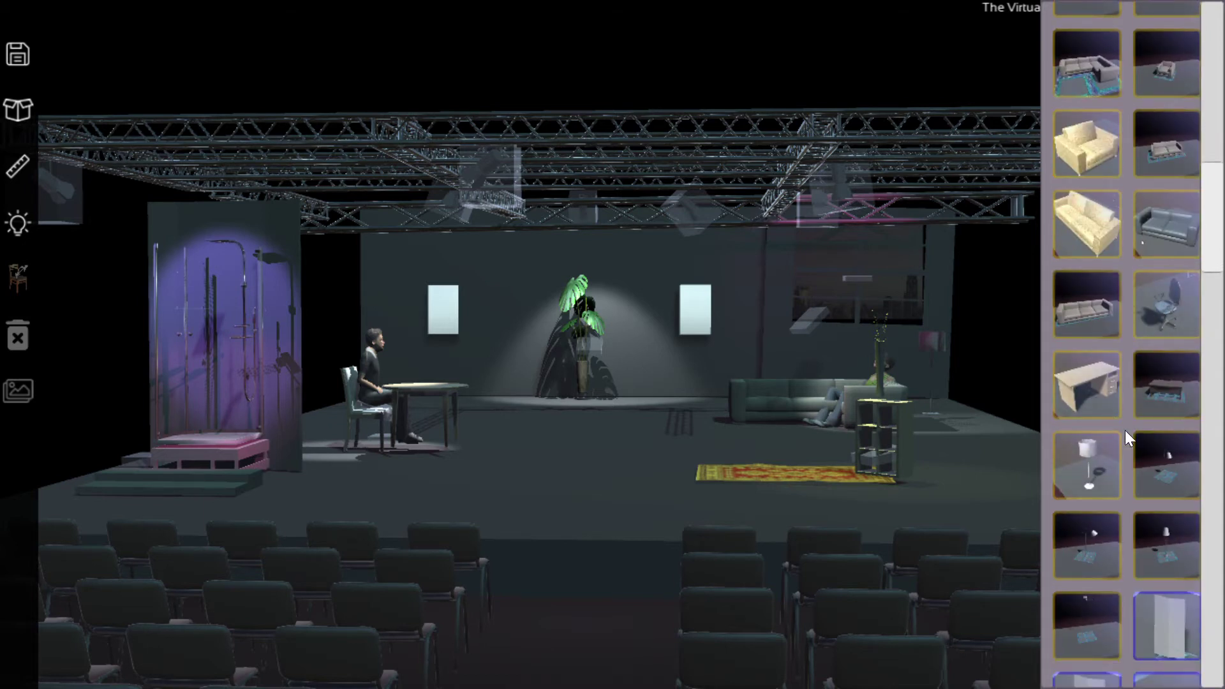
scroll(1091, 460, "down", 4)
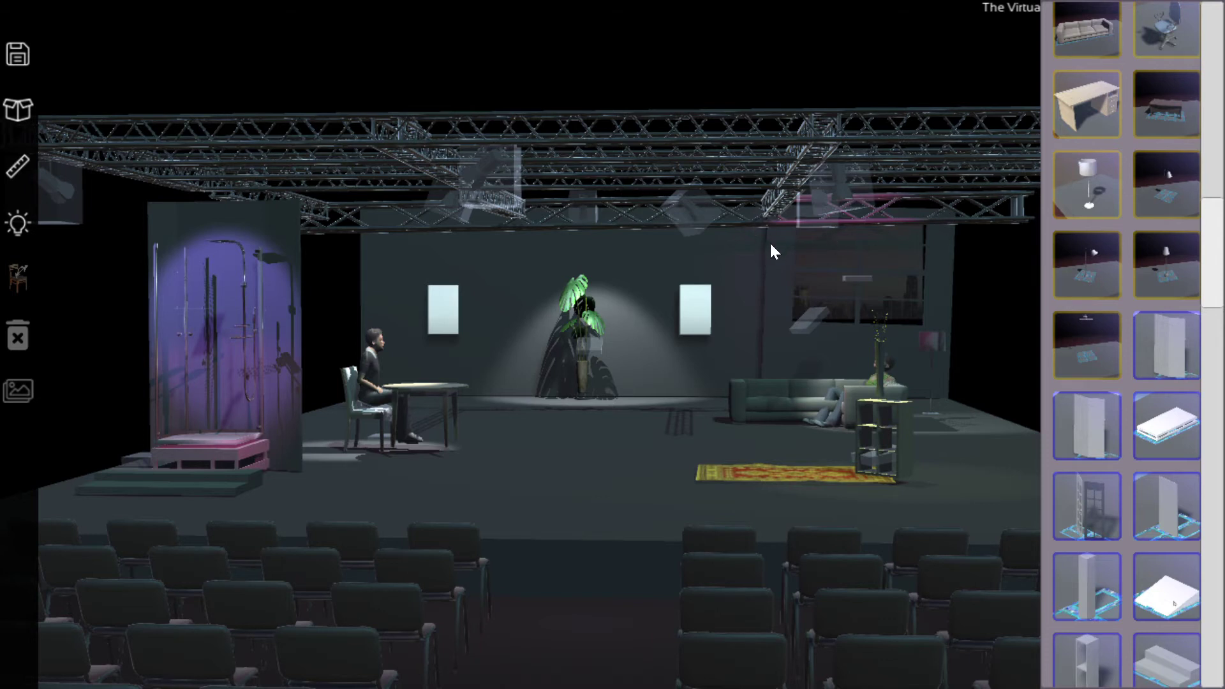
scroll(1129, 475, "down", 6)
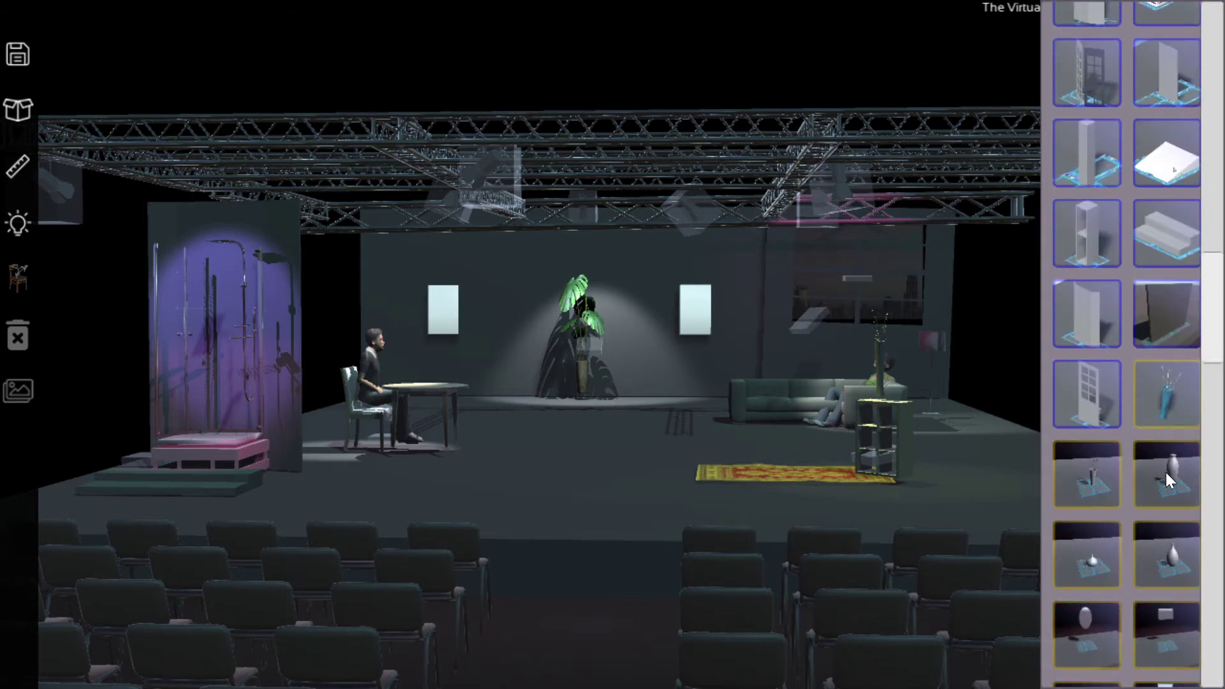
scroll(1171, 480, "down", 6)
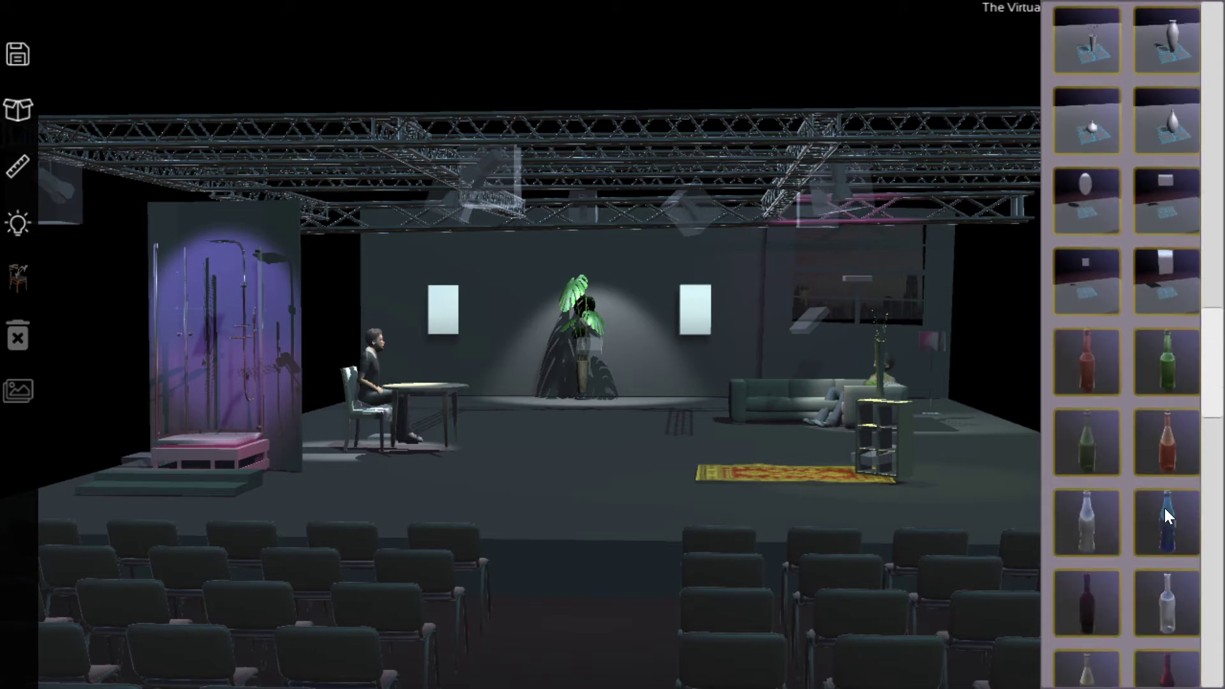
scroll(1155, 511, "down", 3)
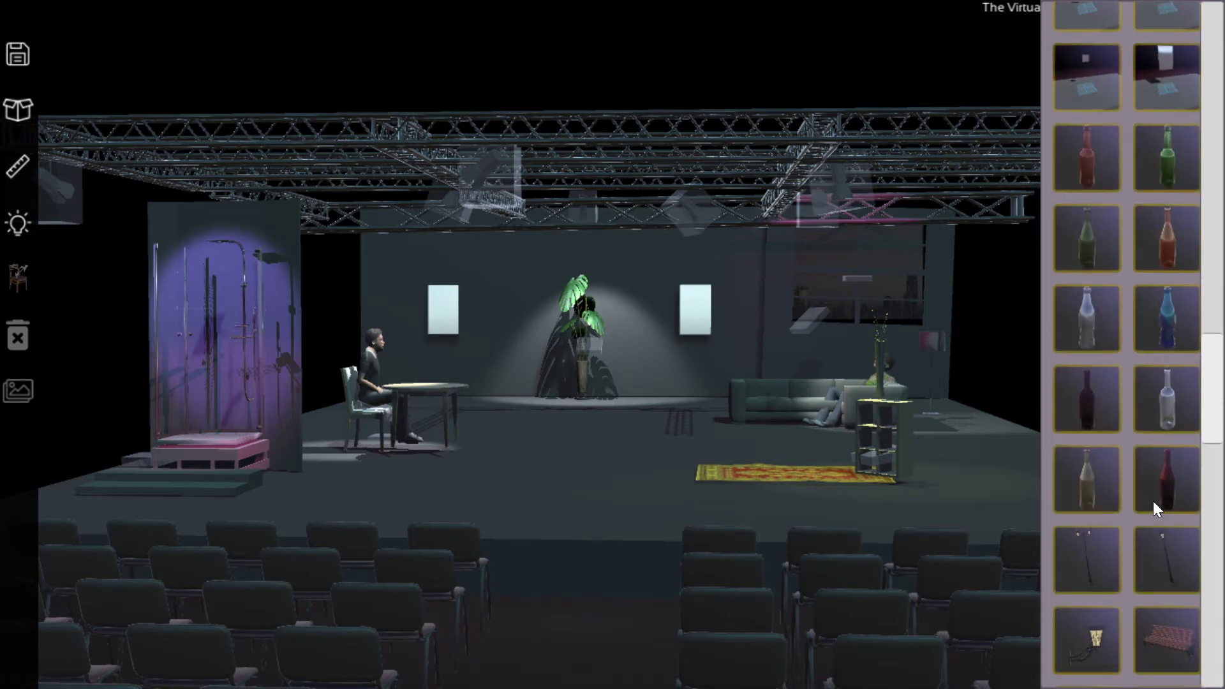
scroll(1153, 500, "down", 3)
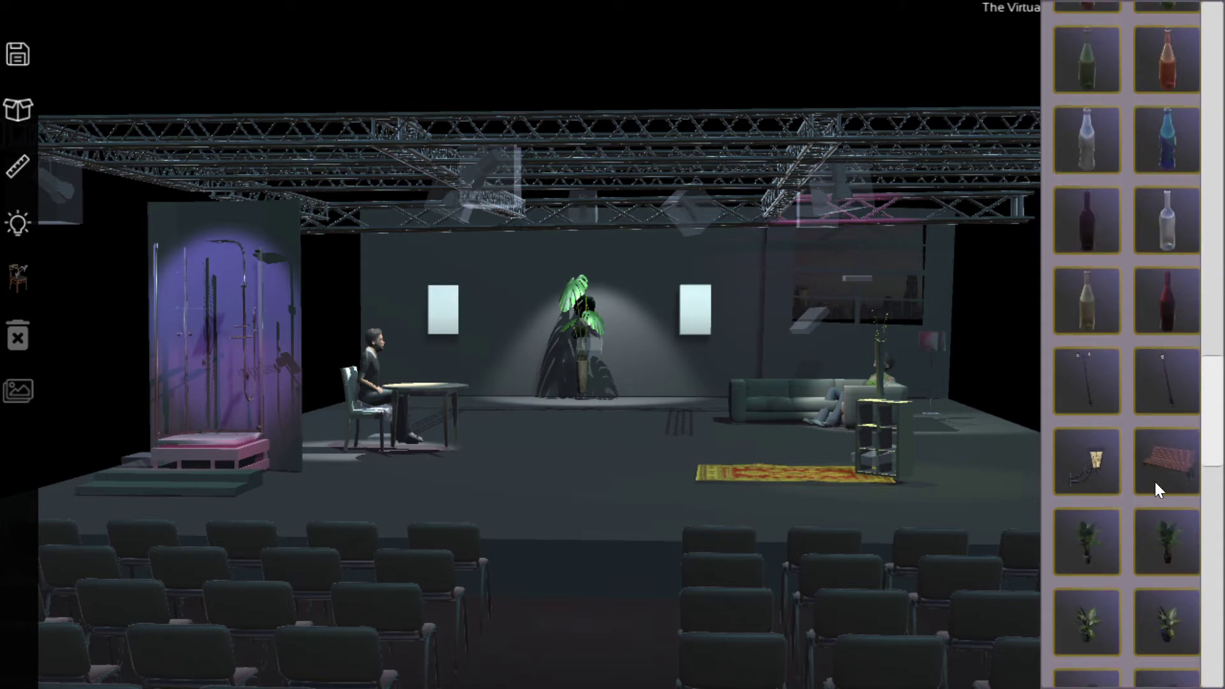
scroll(1166, 548, "down", 5)
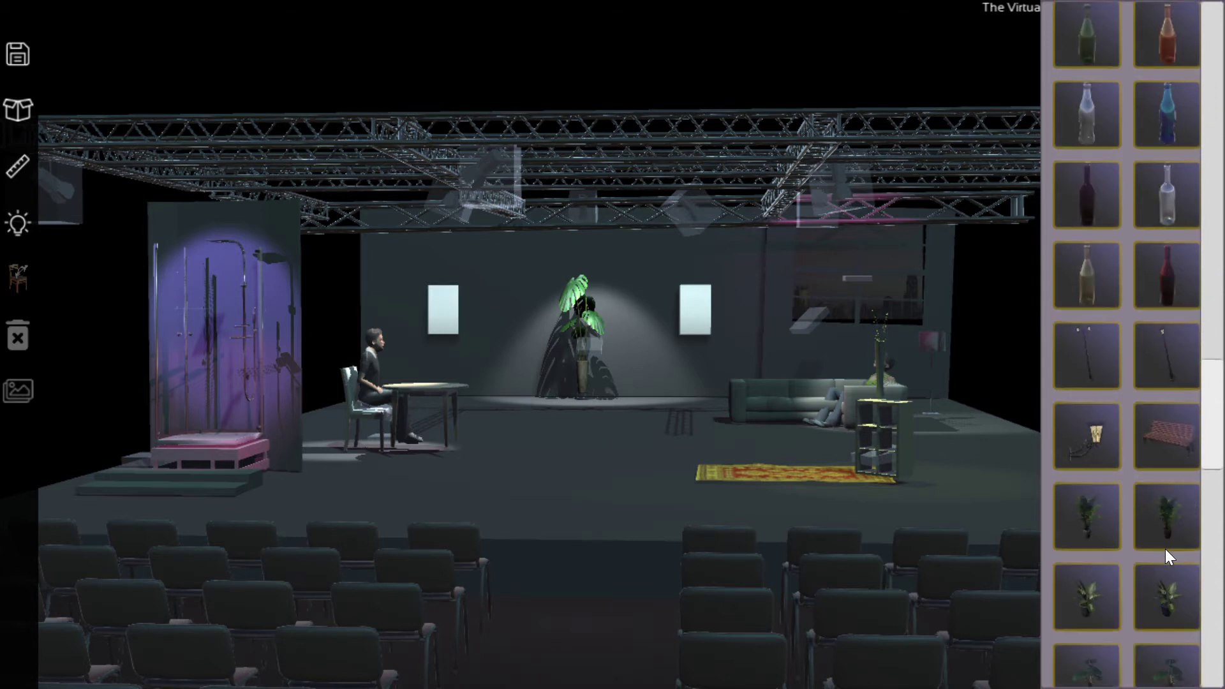
scroll(1165, 556, "down", 5)
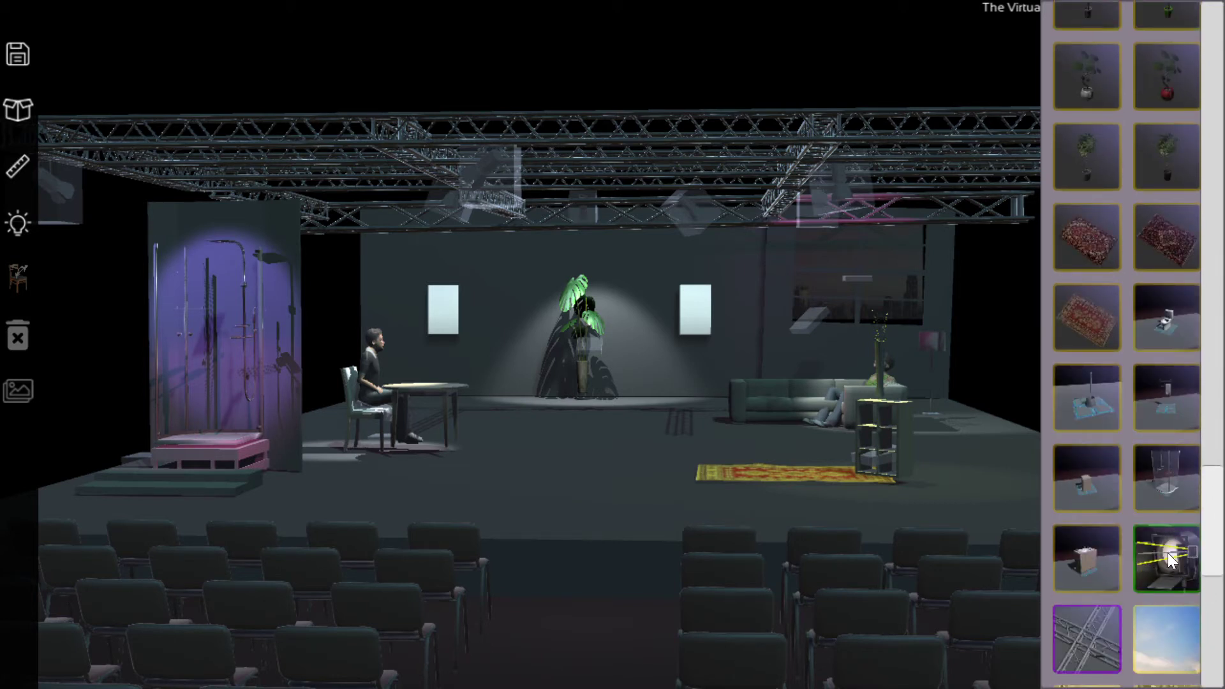
scroll(1155, 558, "down", 2)
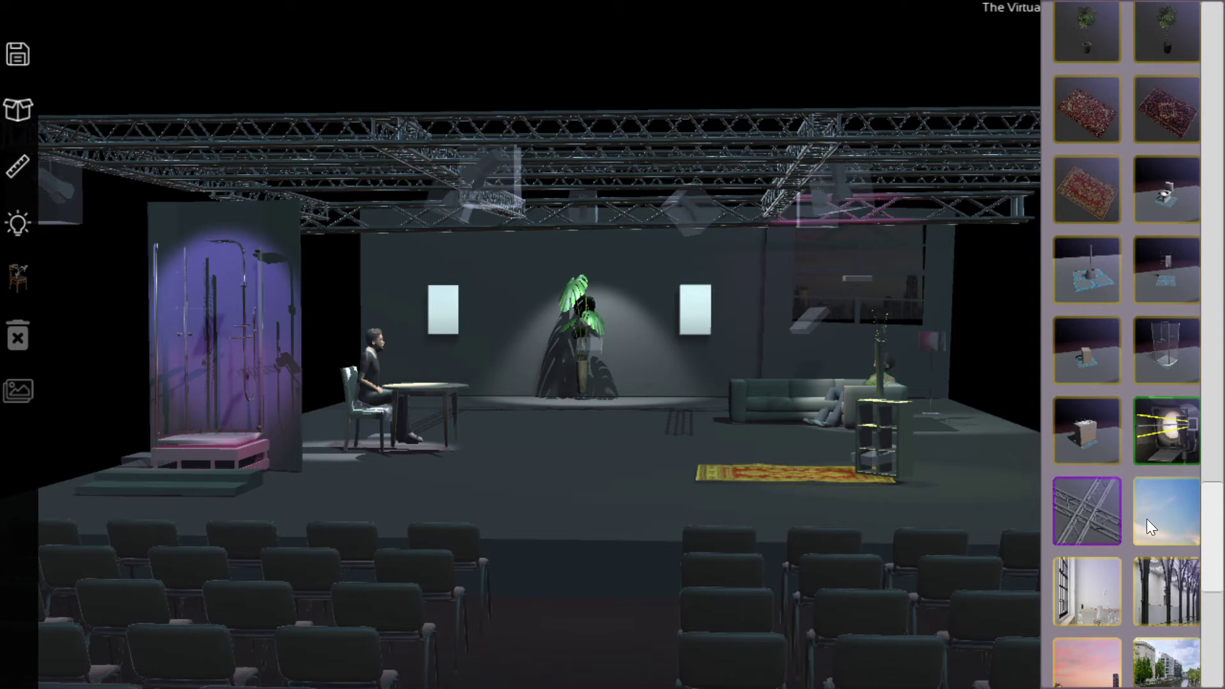
scroll(1158, 515, "down", 2)
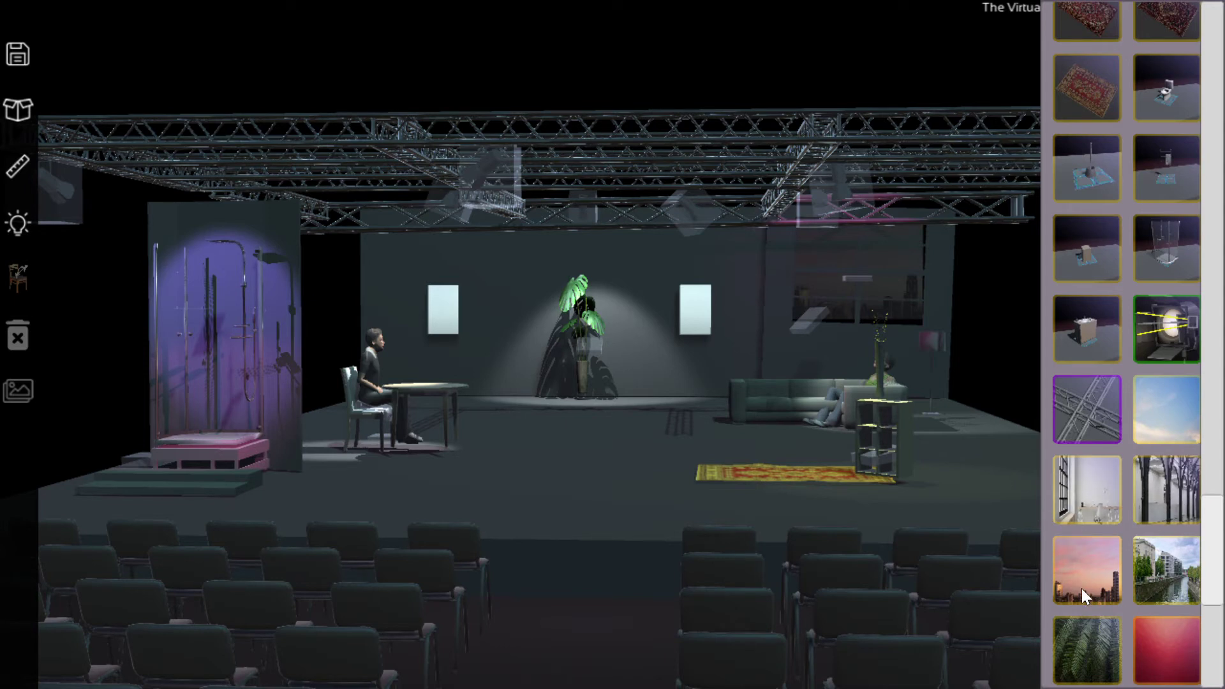
scroll(1173, 582, "down", 7)
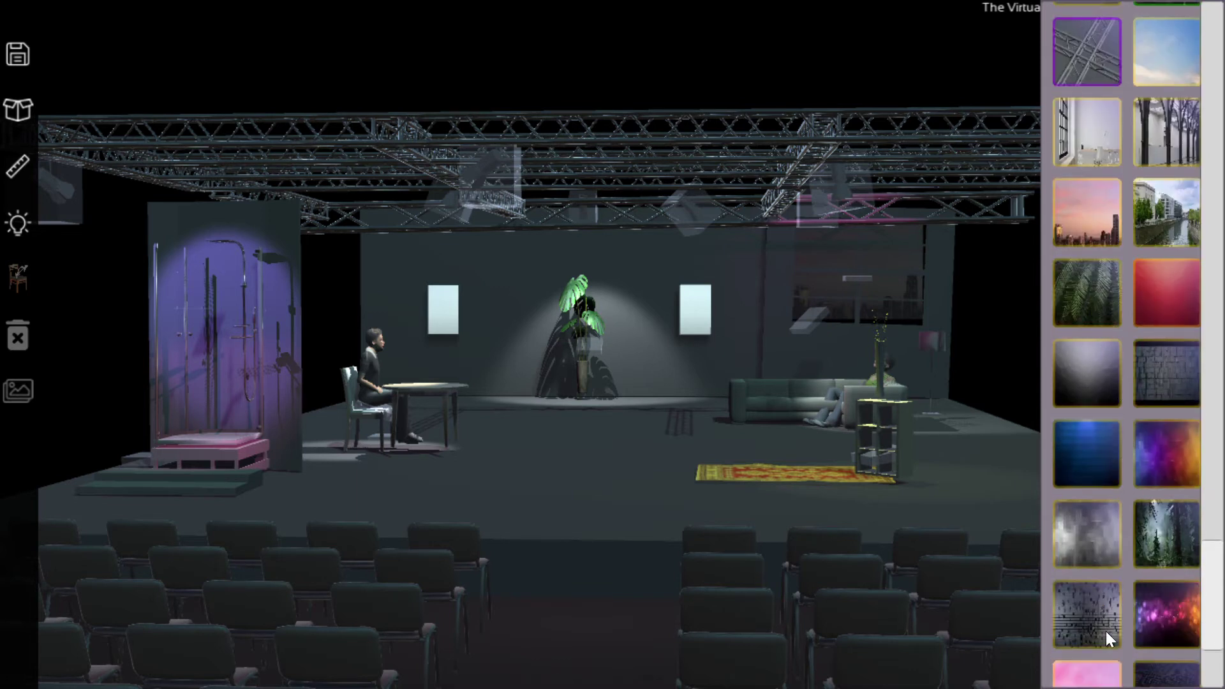
scroll(1152, 511, "down", 6)
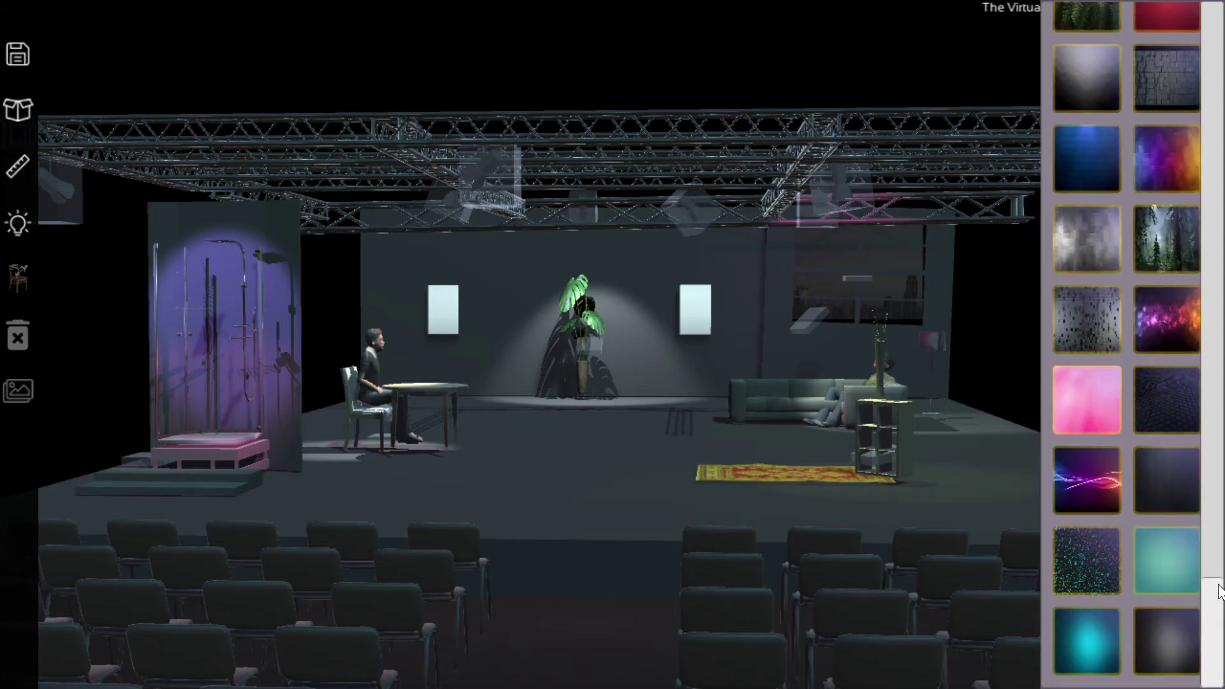
Add the male character in the dark shirt from the object library to the front centre of the stage and deselect him
left_click_drag(1215, 590, 1222, 42)
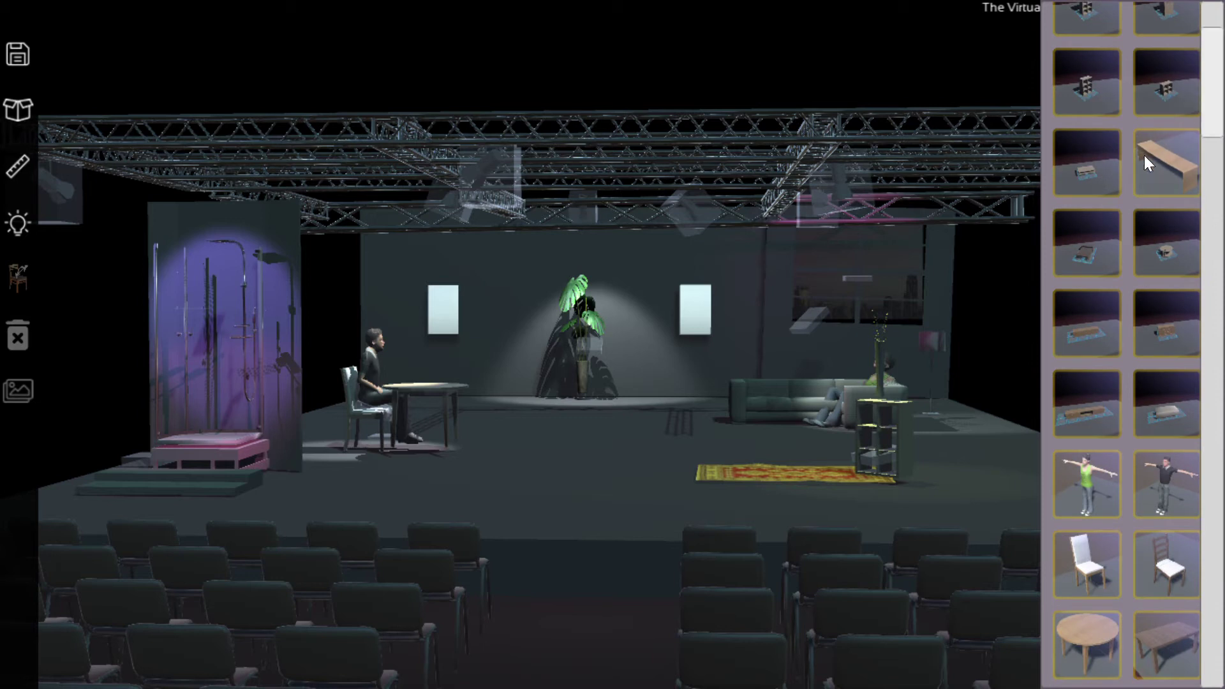
left_click(1158, 477)
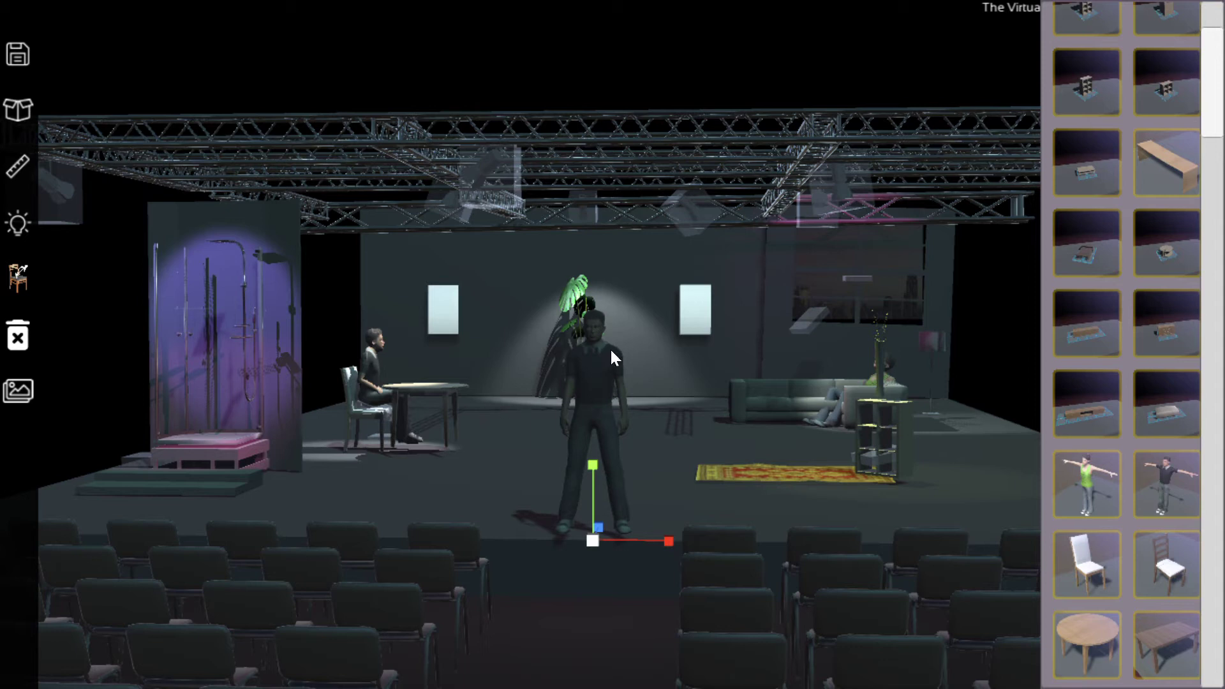
left_click_drag(591, 596, 590, 597)
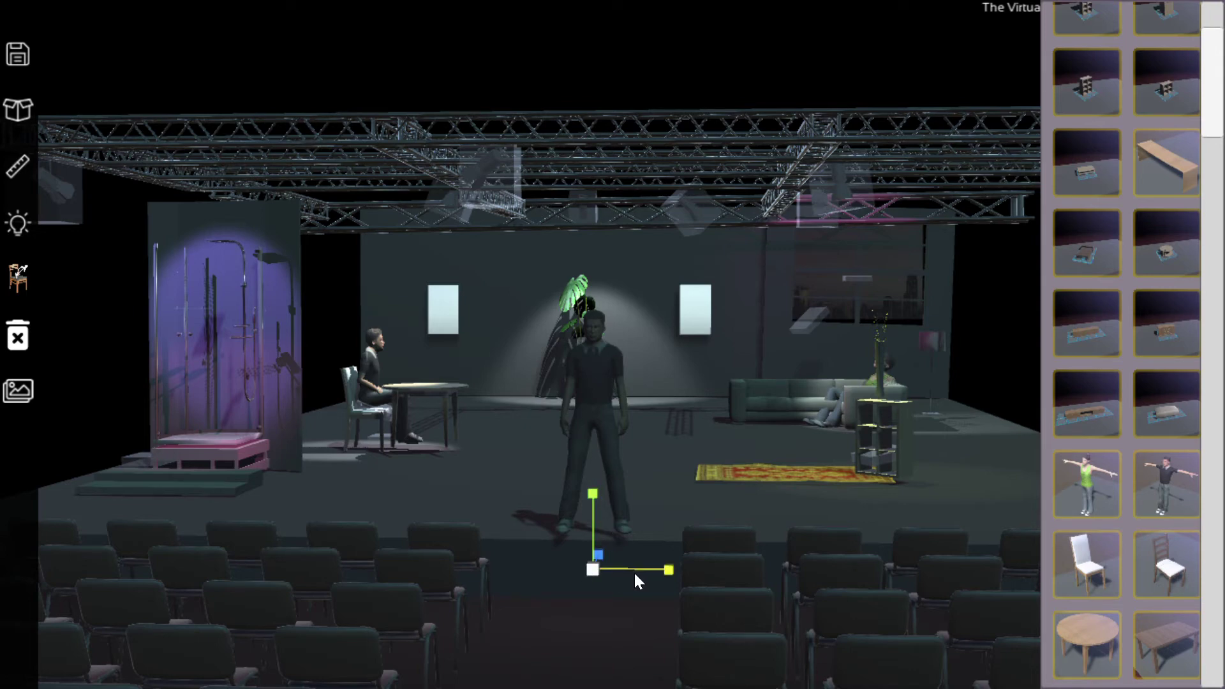
left_click(809, 649)
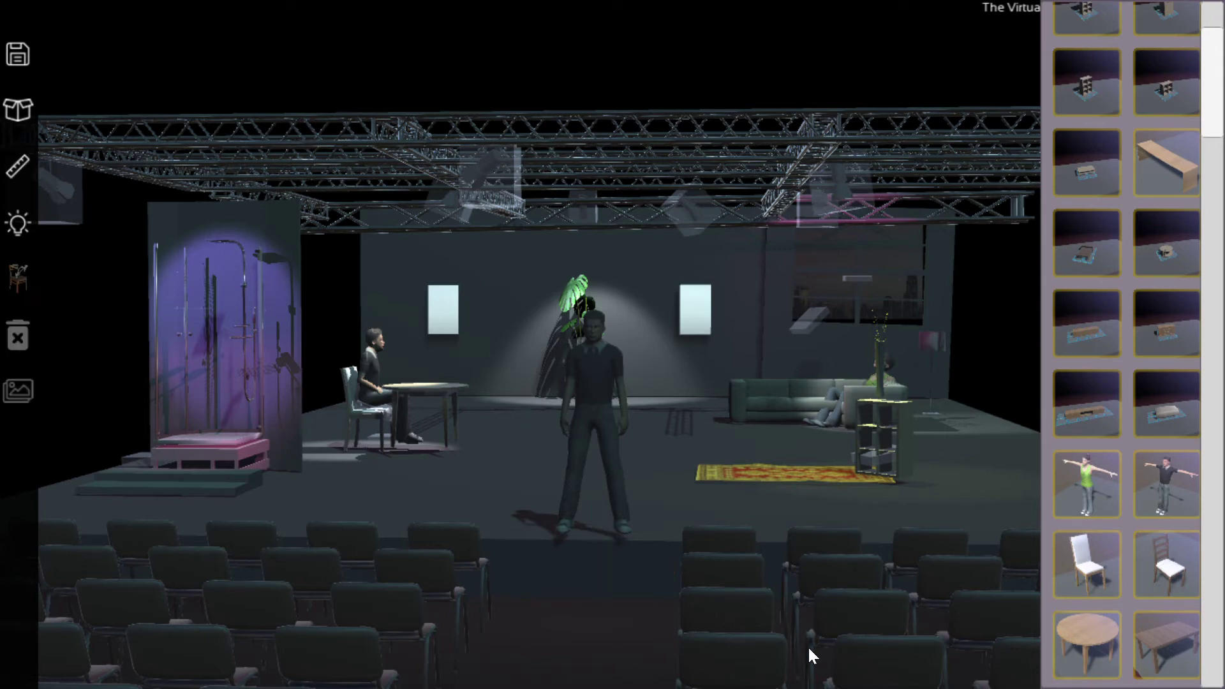
Select the man standing at the front of the stage and stretch him vertically to make him taller
mouse_move(757, 495)
middle_mouse_down()
mouse_move(605, 498)
mouse_move(768, 498)
mouse_move(814, 485)
mouse_move(773, 496)
middle_mouse_up()
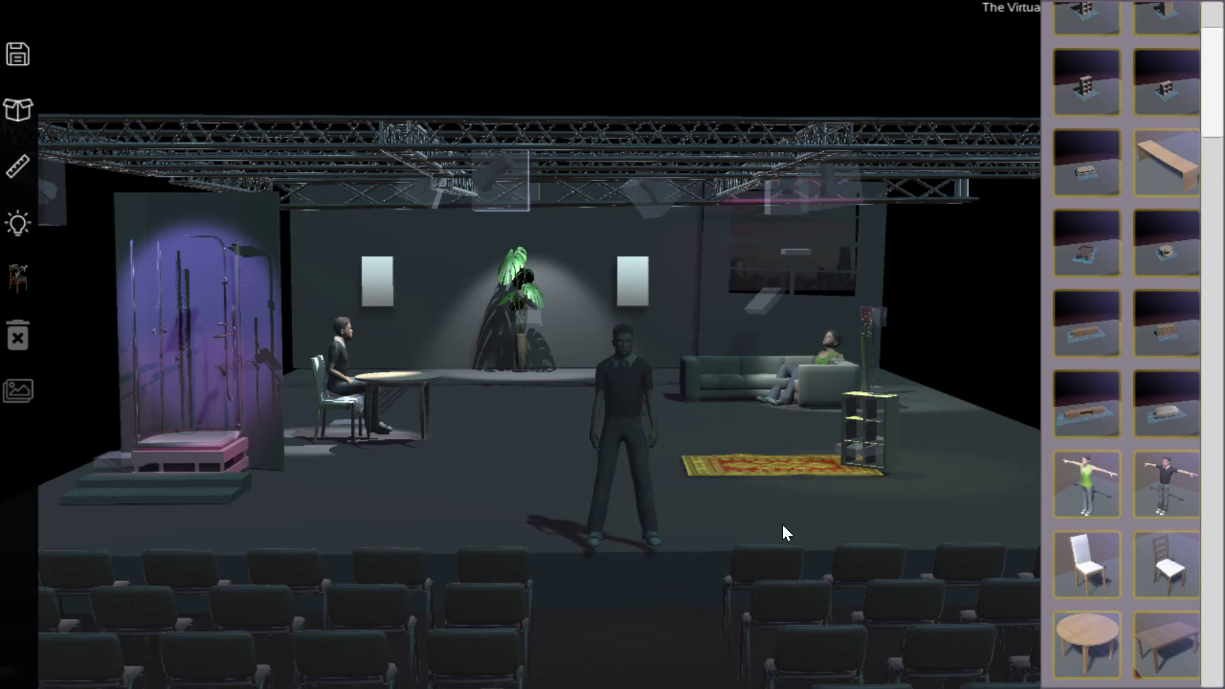
mouse_move(782, 524)
middle_mouse_down()
mouse_move(728, 529)
mouse_move(802, 532)
middle_mouse_up()
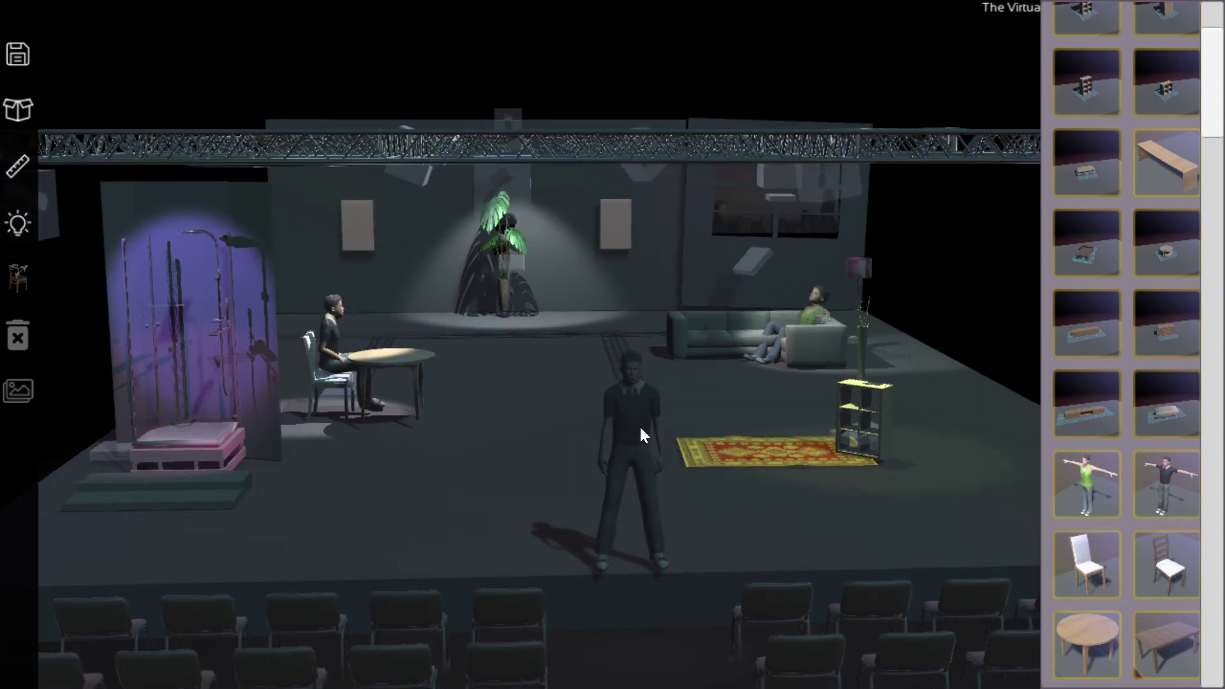
left_click(641, 439)
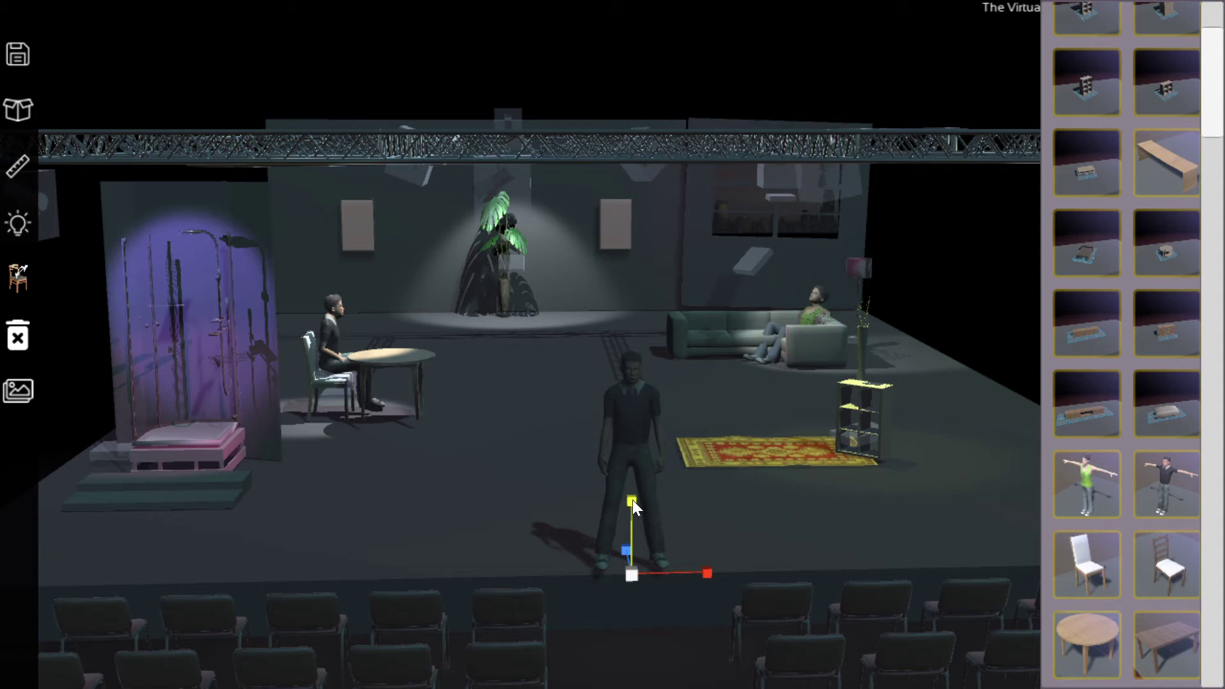
left_click_drag(633, 499, 624, 389)
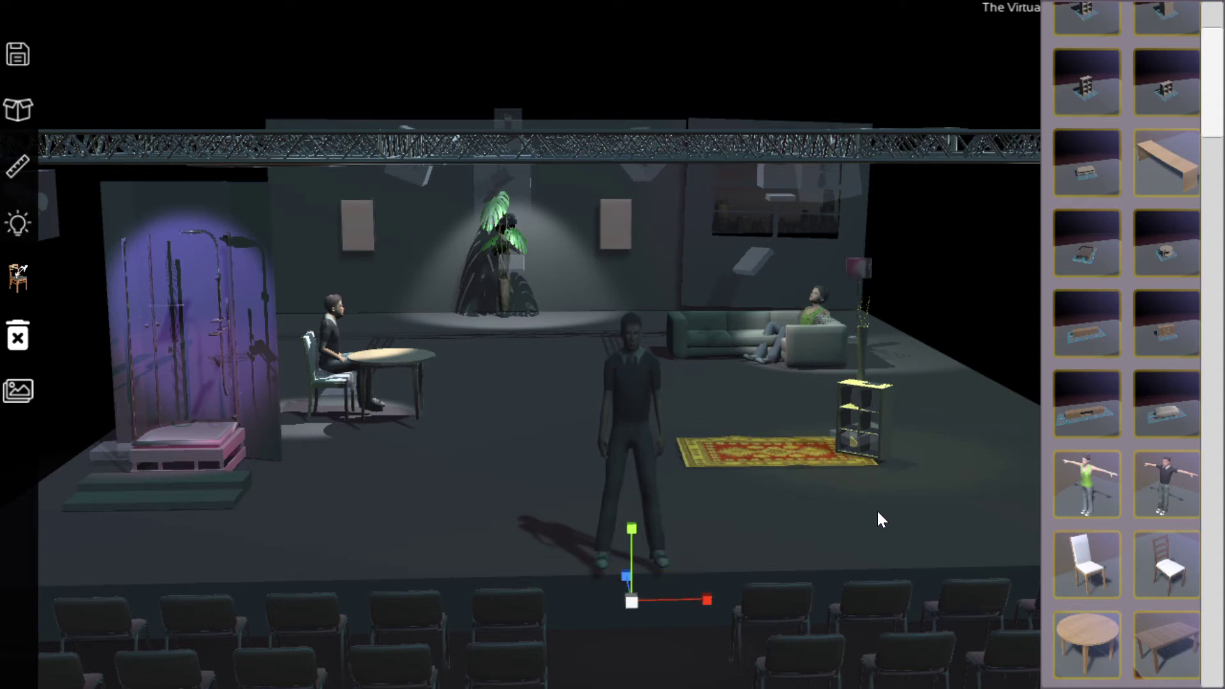
middle_click_drag(877, 517, 806, 525)
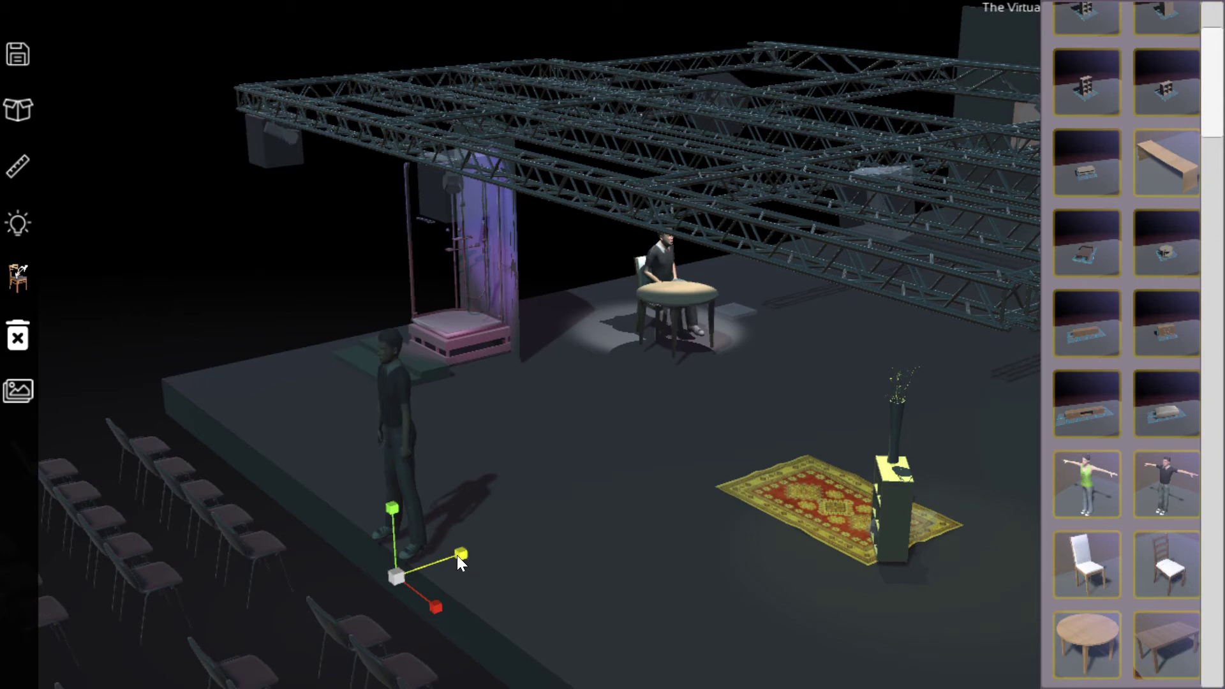
Stretch the man at the front of the stage in depth, widen him slightly sideways, and deselect him
left_click_drag(459, 559, 309, 589)
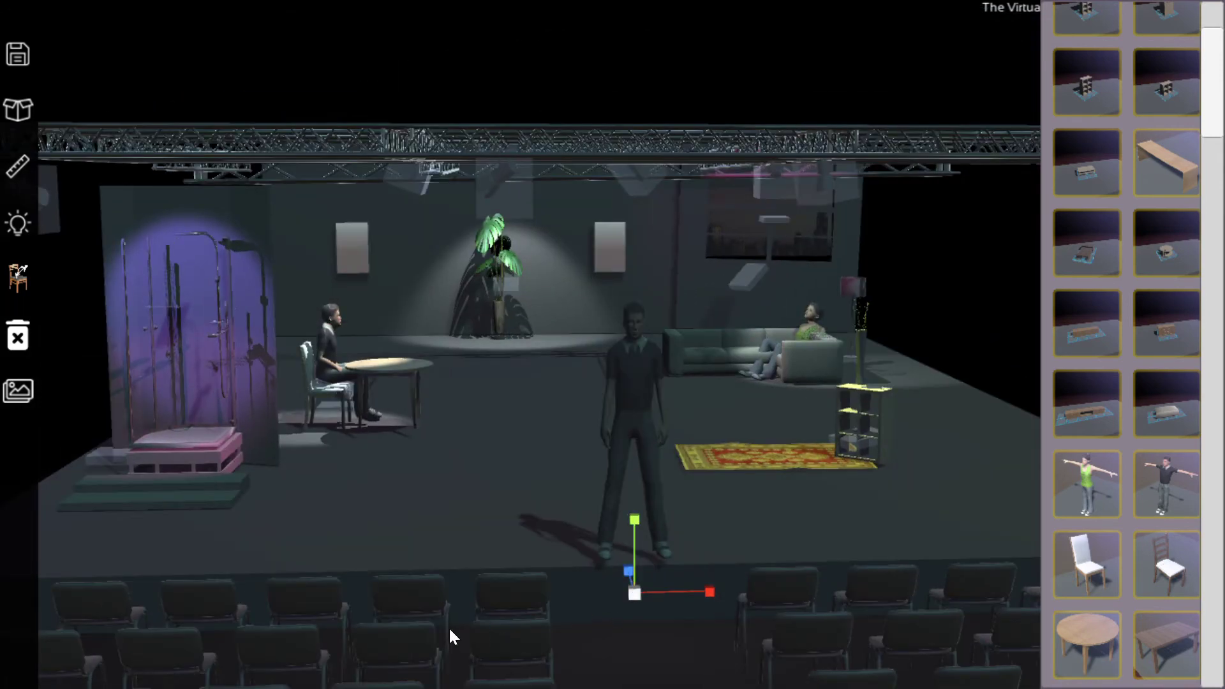
left_click(449, 635)
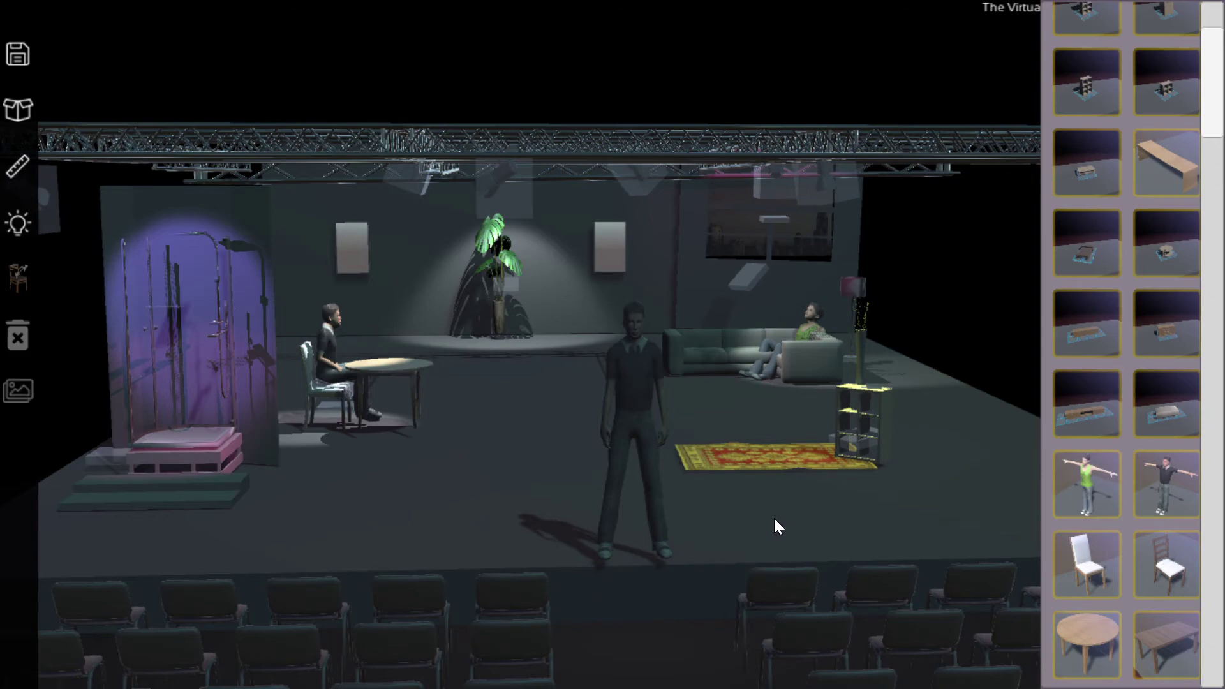
mouse_move(773, 518)
middle_mouse_down()
mouse_move(665, 534)
mouse_move(677, 500)
mouse_move(780, 515)
middle_mouse_up()
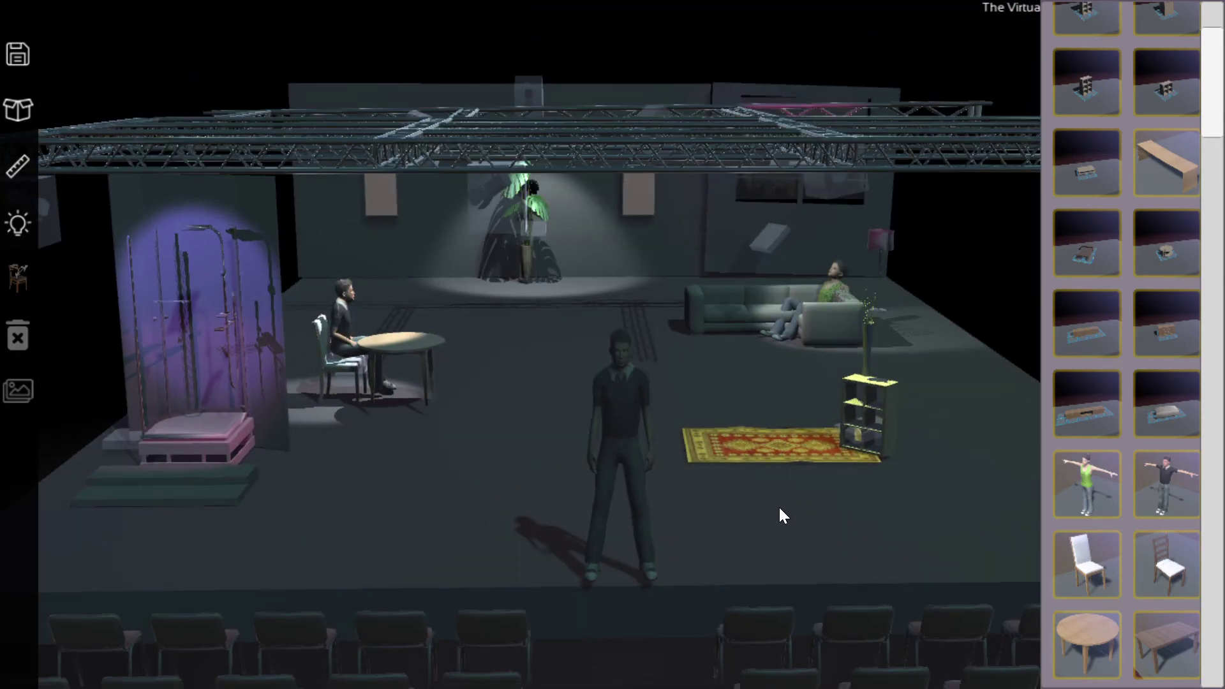
left_click(630, 453)
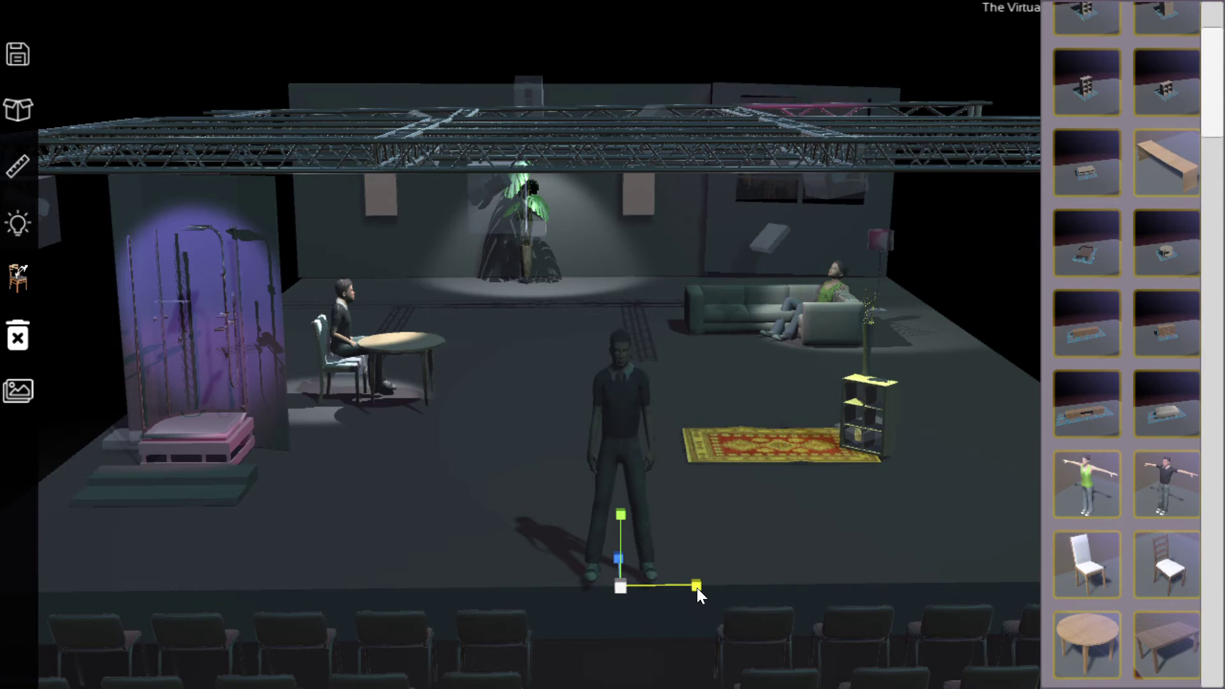
left_click_drag(748, 592, 852, 577)
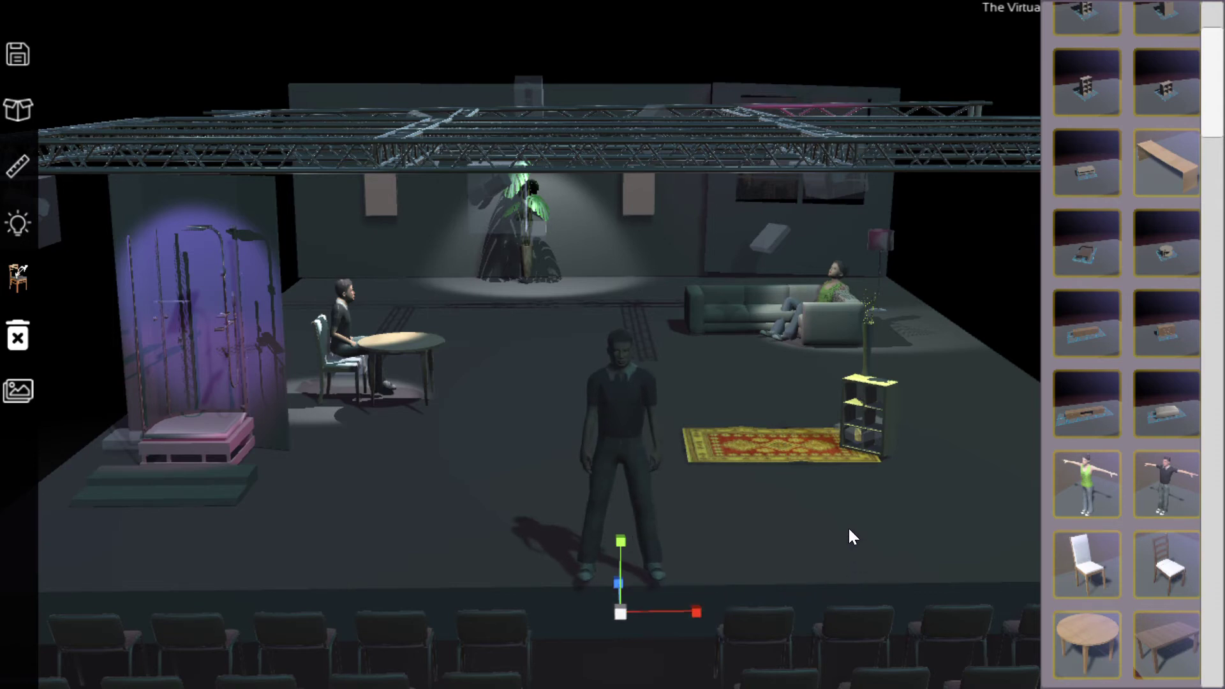
left_click(844, 560)
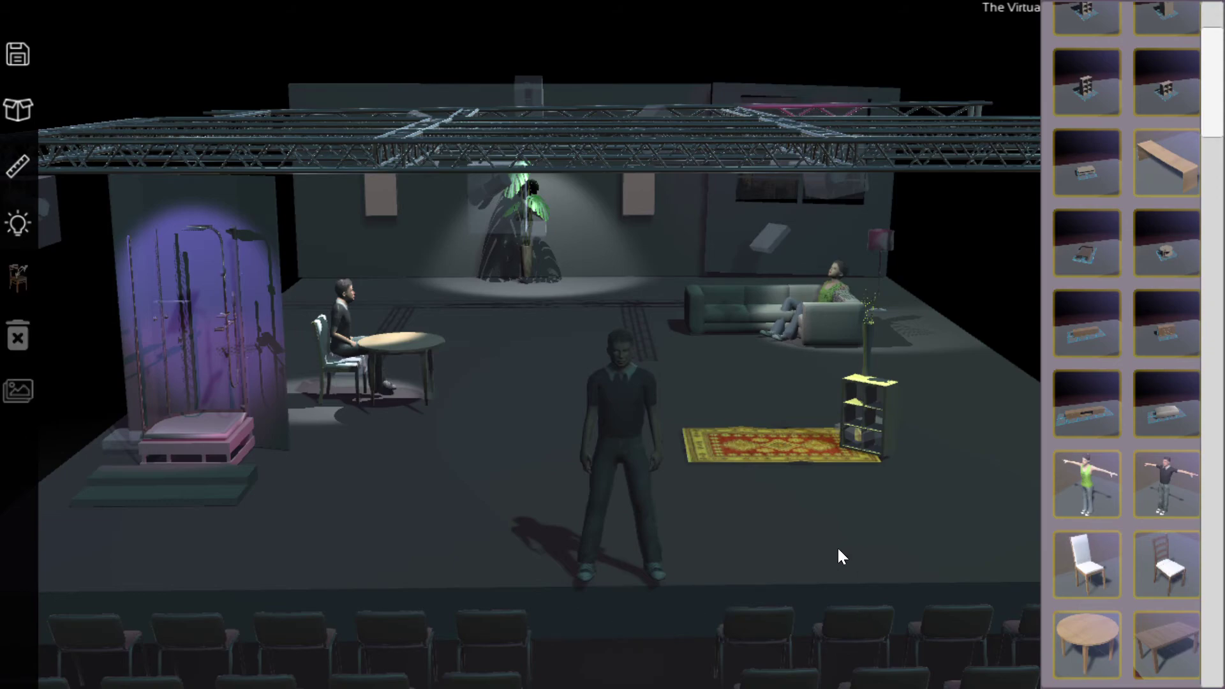
middle_click_drag(839, 550, 850, 518)
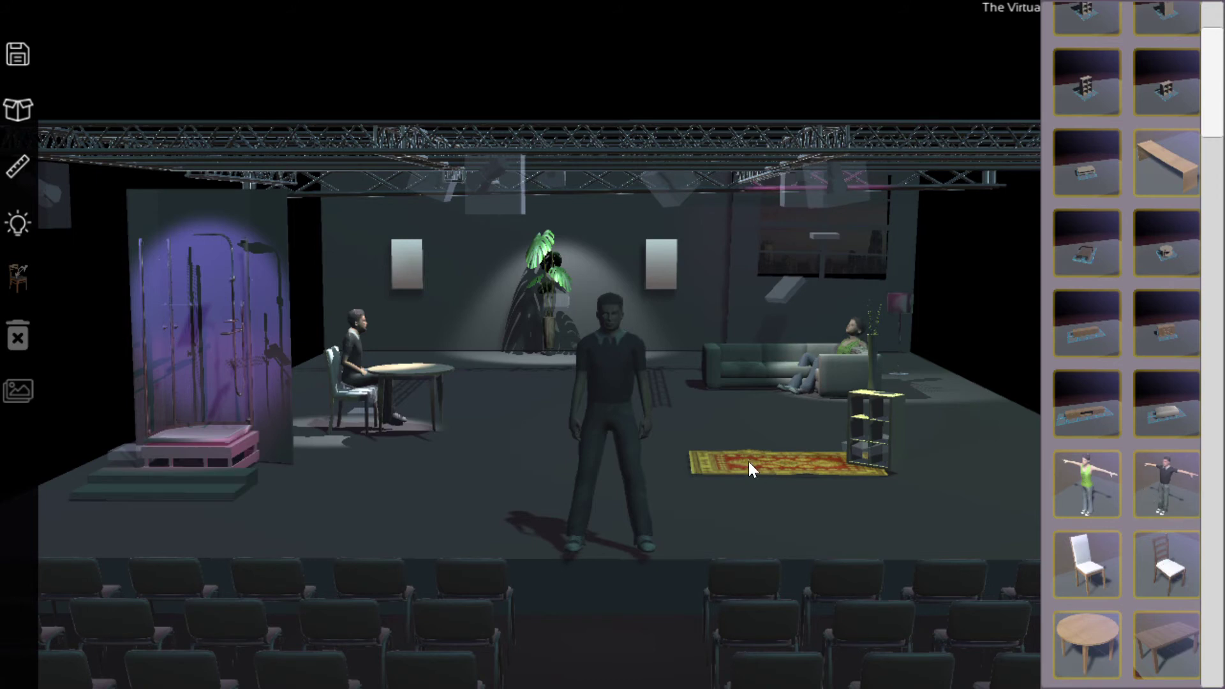
Select the man at the front of the stage and scale him uniformly to a slightly smaller size
left_click(611, 389)
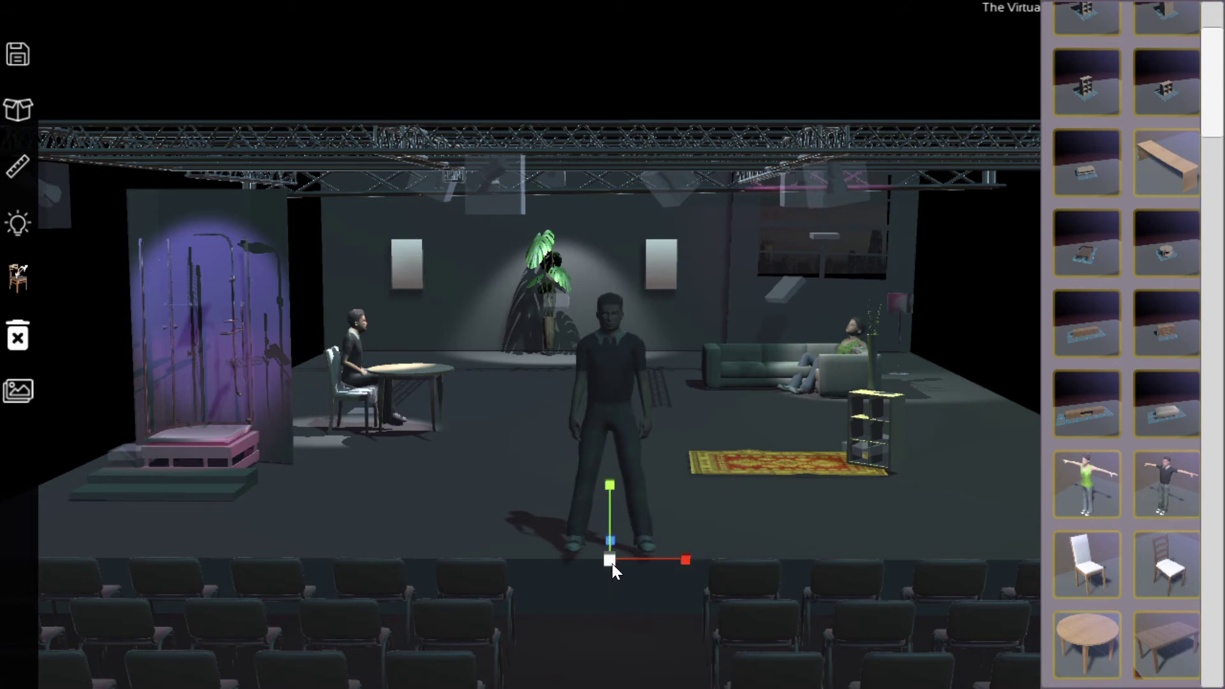
left_click_drag(610, 562, 617, 597)
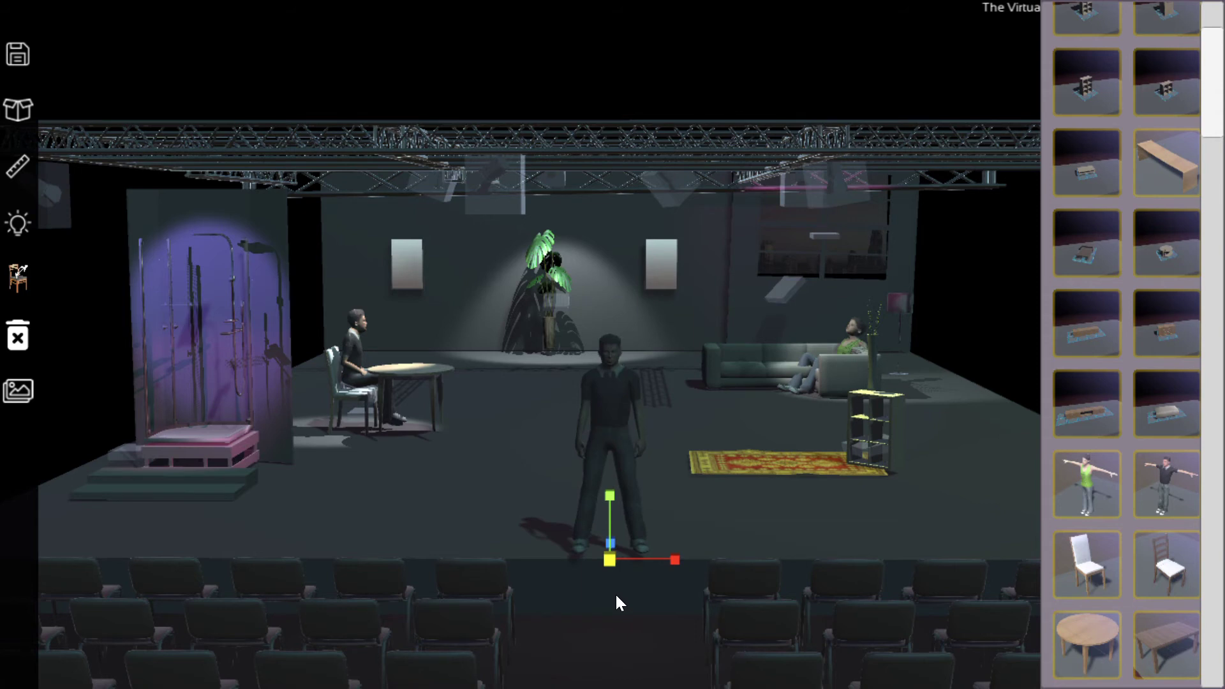
left_click_drag(616, 595, 617, 583)
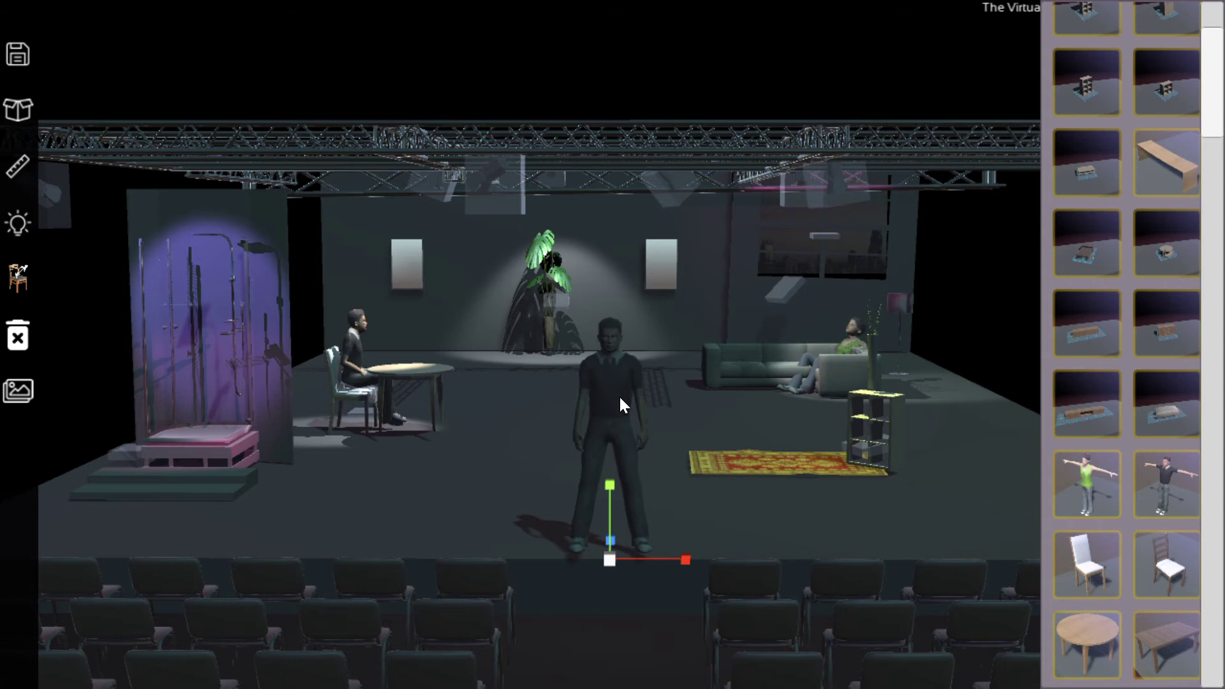
Close the object library and move the standing man upstage, away from the audience seats to beyond the shower set
key("w")
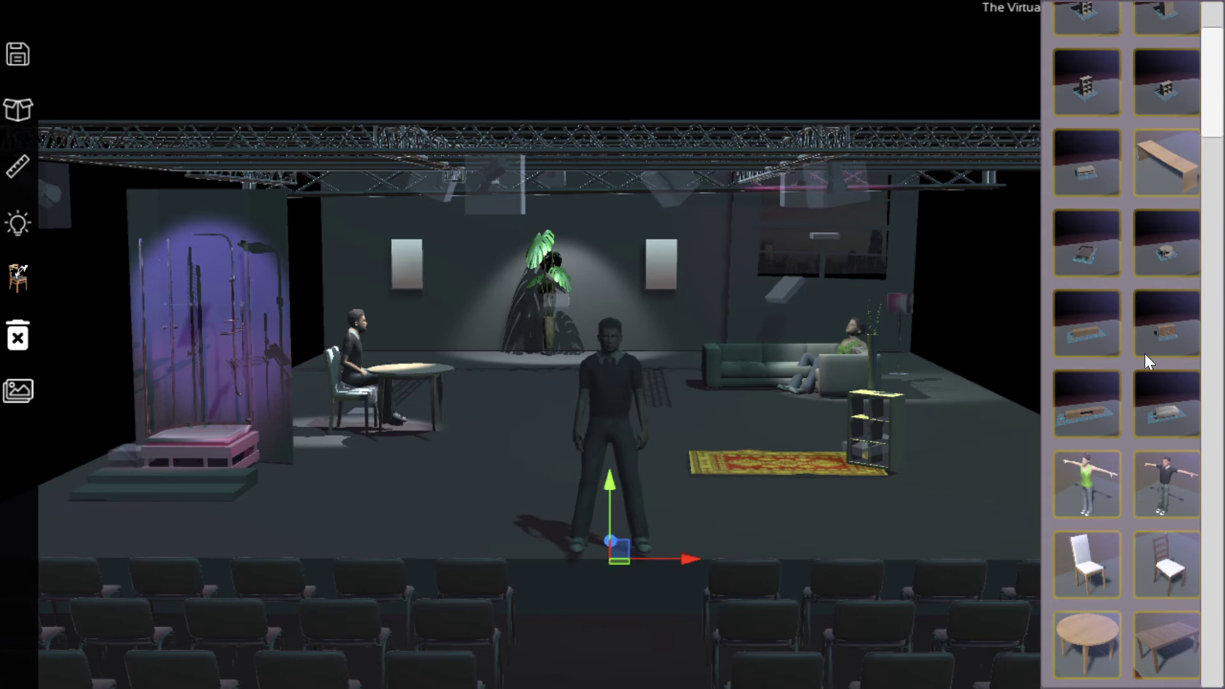
left_click(25, 107)
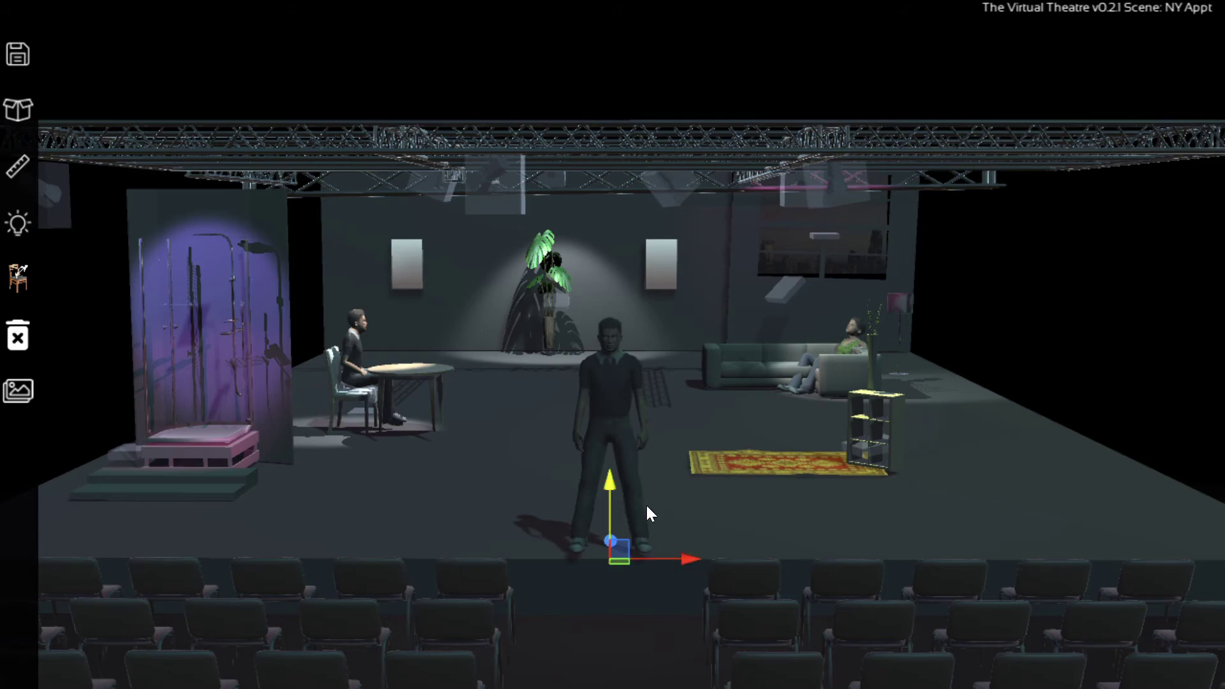
mouse_move(817, 535)
middle_mouse_down()
mouse_move(735, 556)
mouse_move(823, 538)
mouse_move(811, 541)
middle_mouse_up()
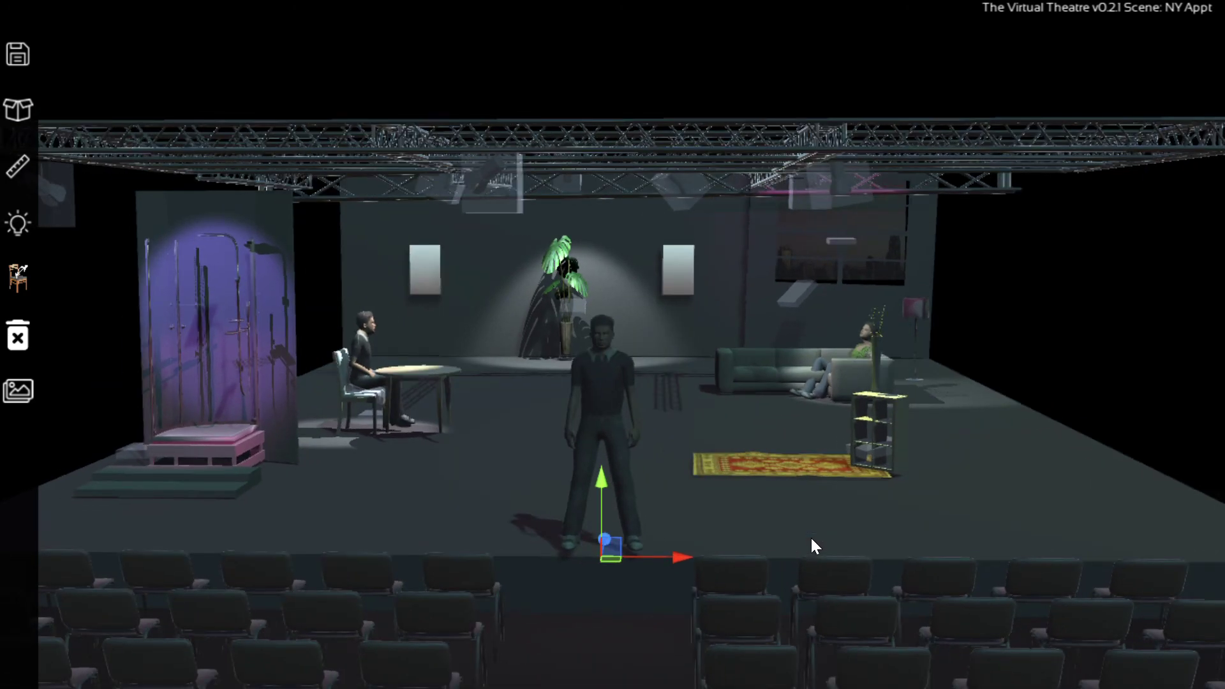
middle_click_drag(810, 536, 923, 538)
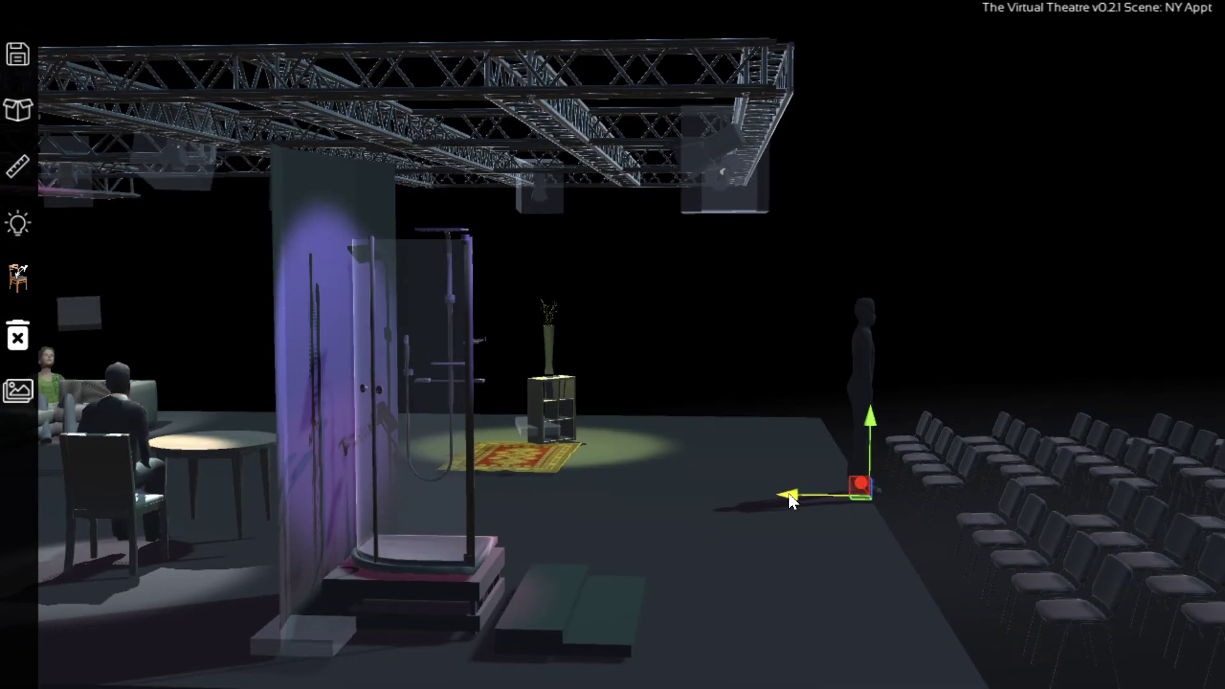
left_click_drag(784, 494, 179, 470)
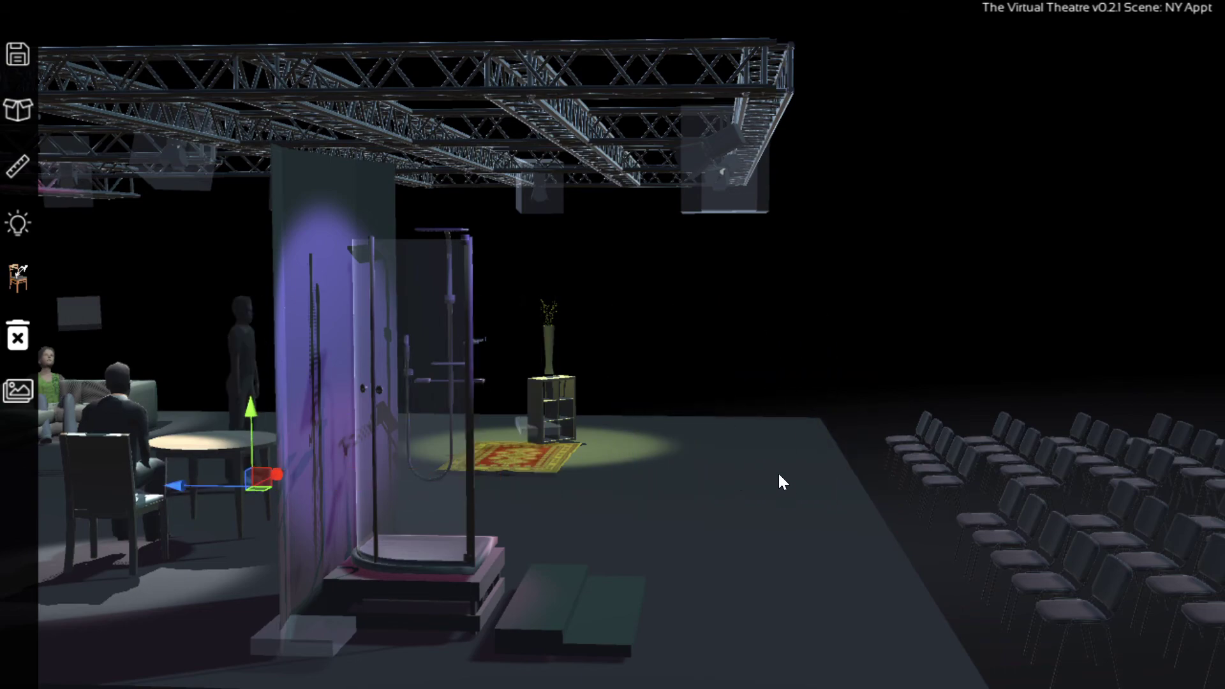
Lift the standing man into the air above the stage and shift him slightly sideways towards the potted plant
middle_click_drag(779, 473, 648, 449)
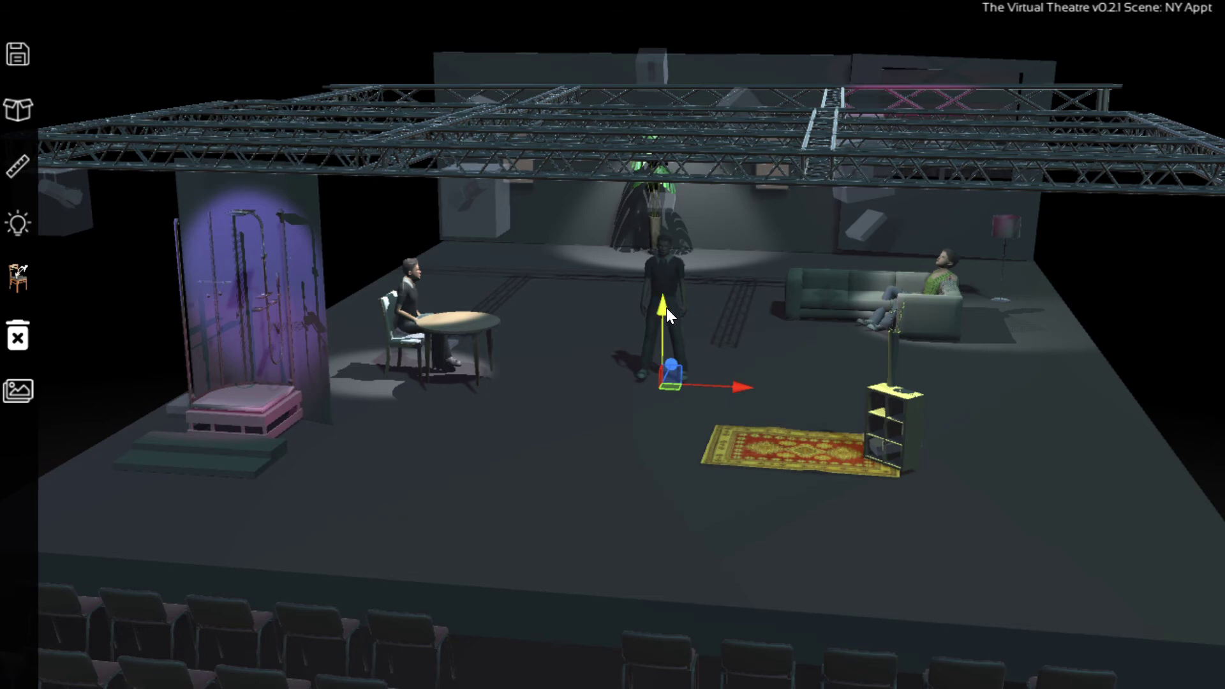
left_click_drag(666, 308, 656, 211)
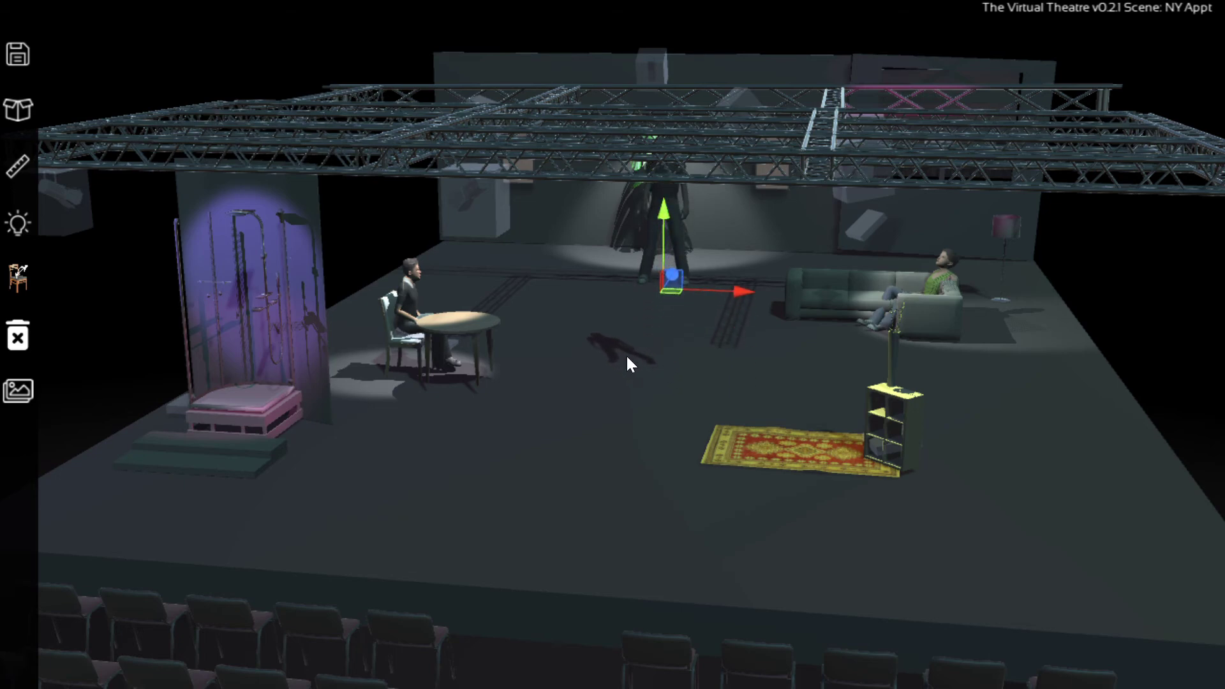
middle_click_drag(625, 354, 649, 337)
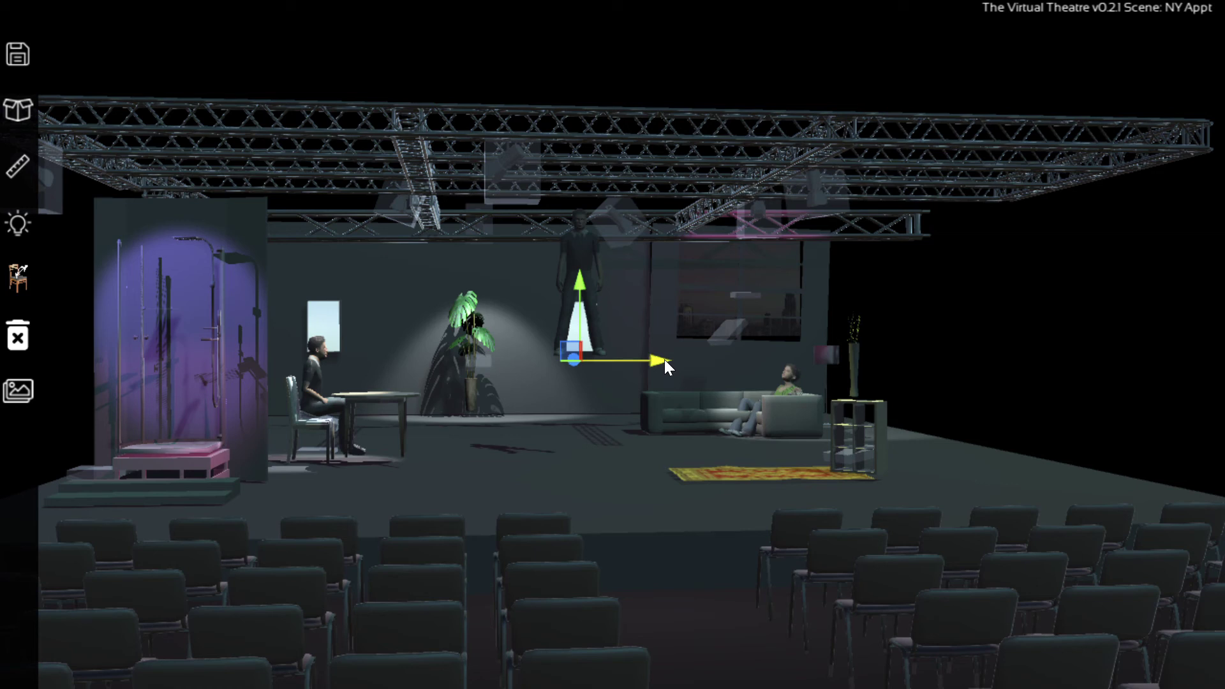
left_click_drag(664, 359, 638, 355)
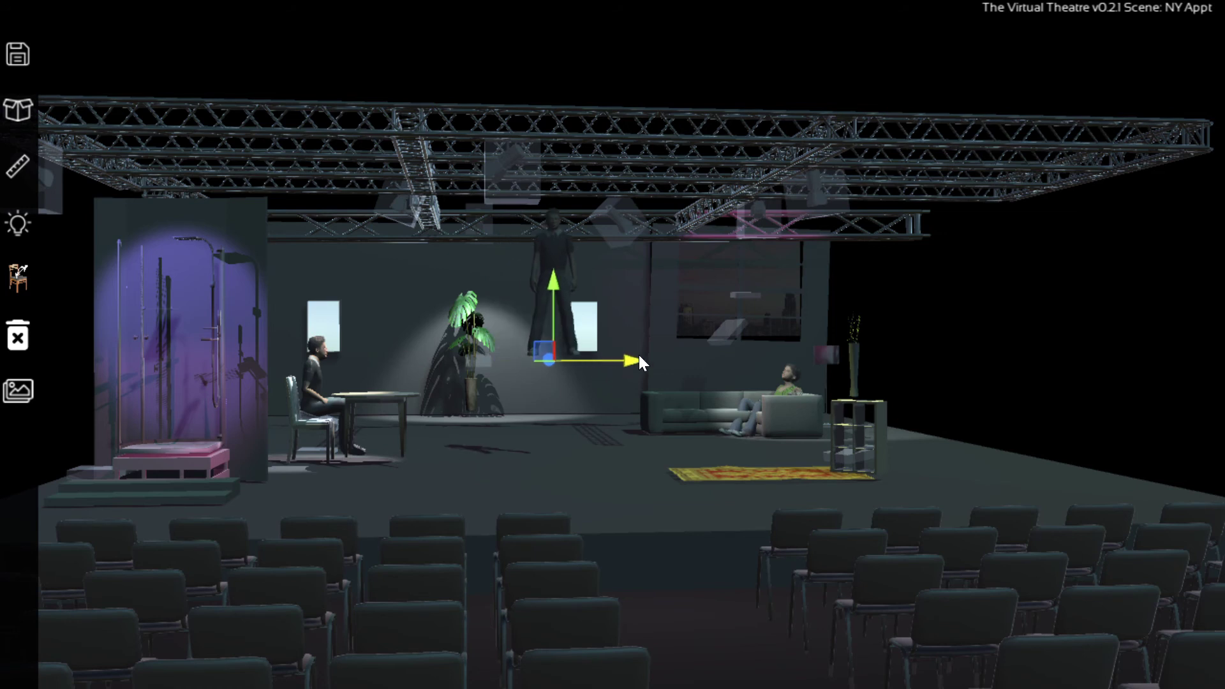
Lower the floating man back to the stage and adjust his height so his feet rest on the floor
left_click_drag(555, 282, 568, 403)
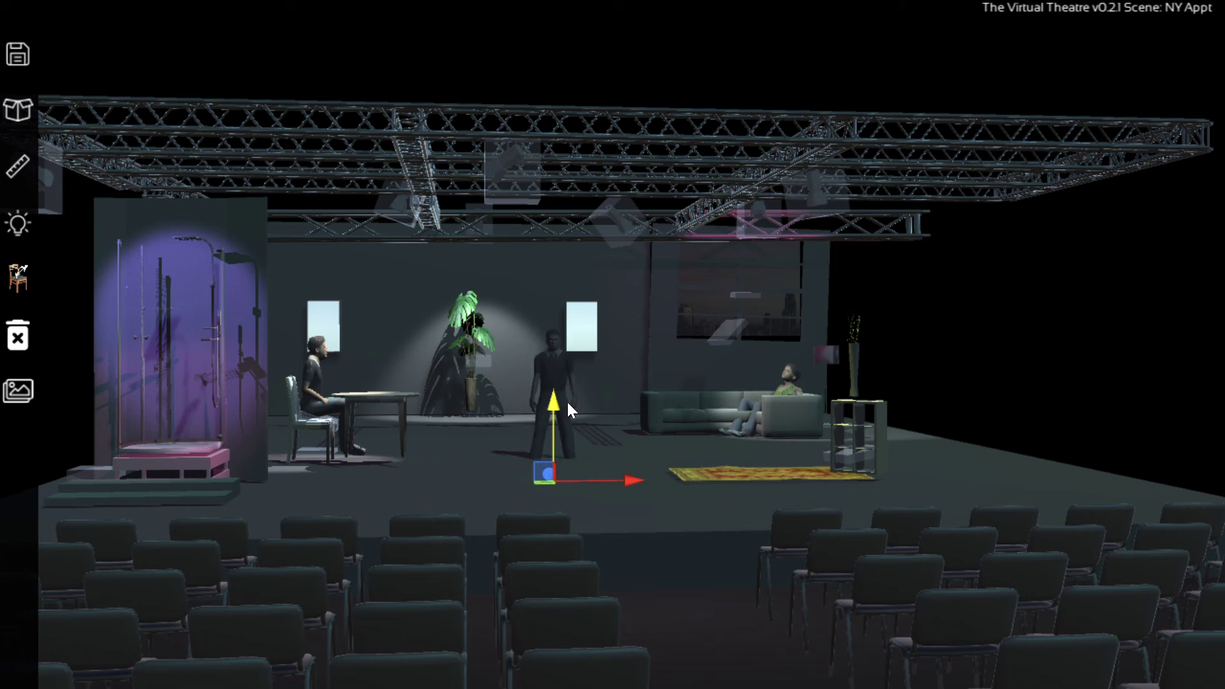
left_click(925, 657)
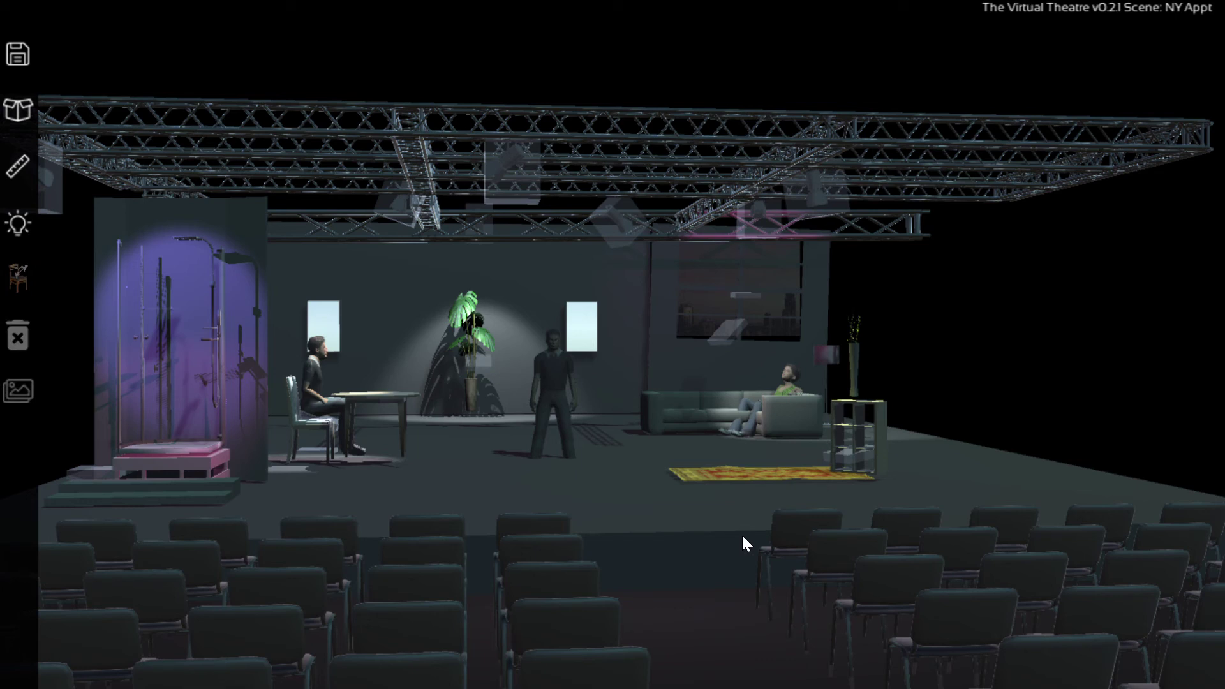
left_click(540, 380)
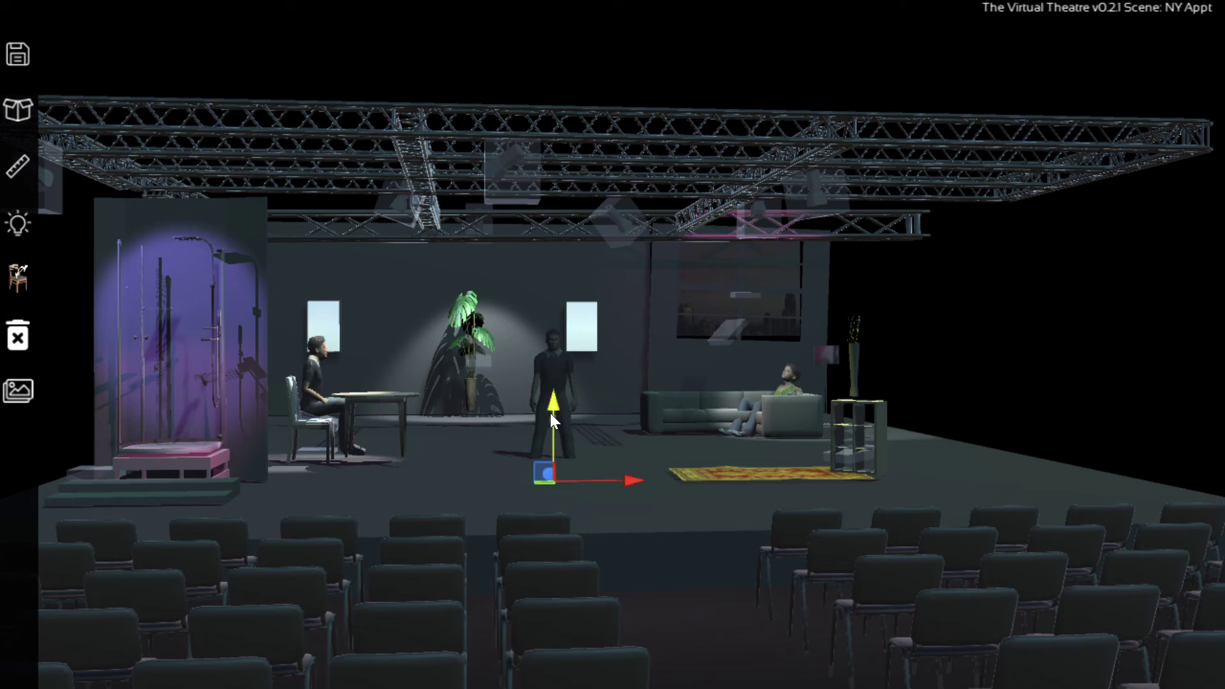
left_click_drag(551, 409, 549, 390)
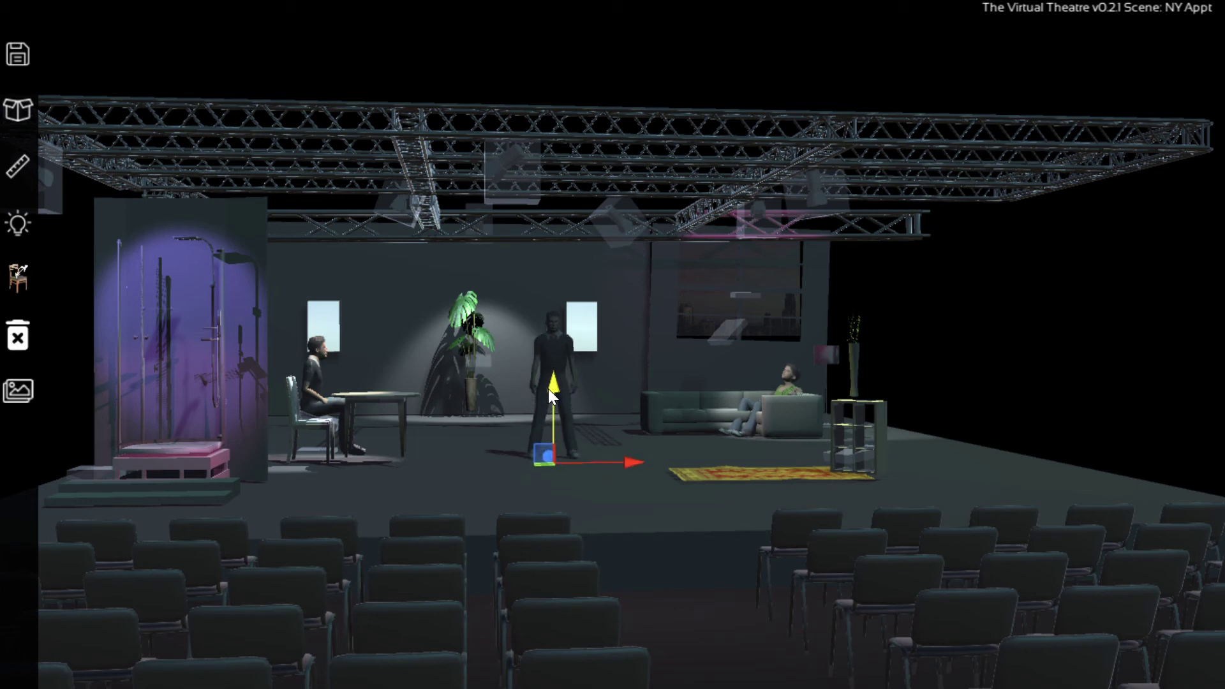
Enlarge the standing man uniformly by a small amount
left_click(802, 539)
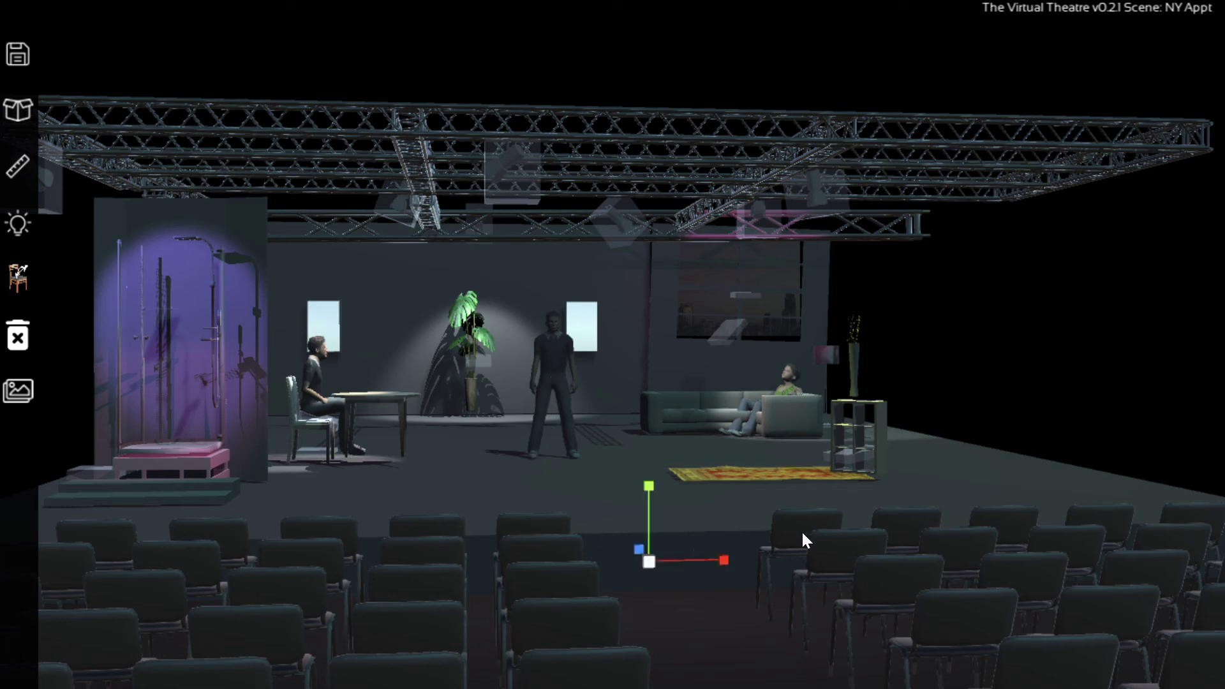
left_click(556, 362)
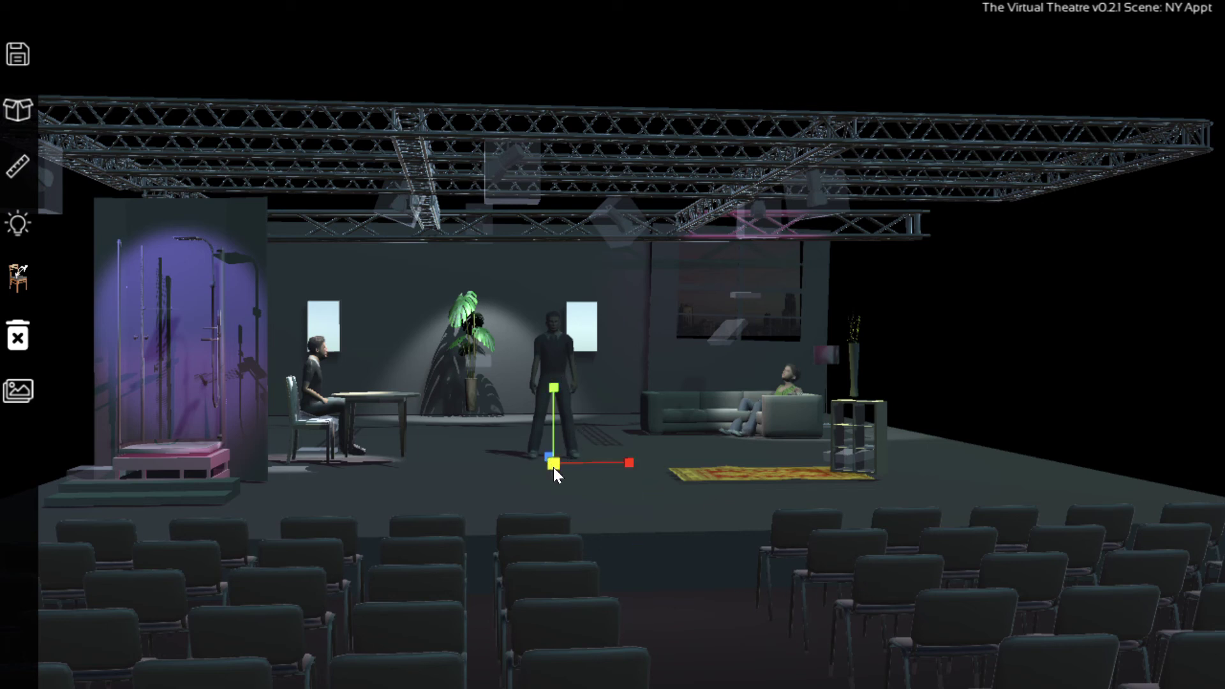
mouse_move(557, 470)
left_mouse_down()
mouse_move(613, 465)
mouse_move(564, 467)
left_mouse_up()
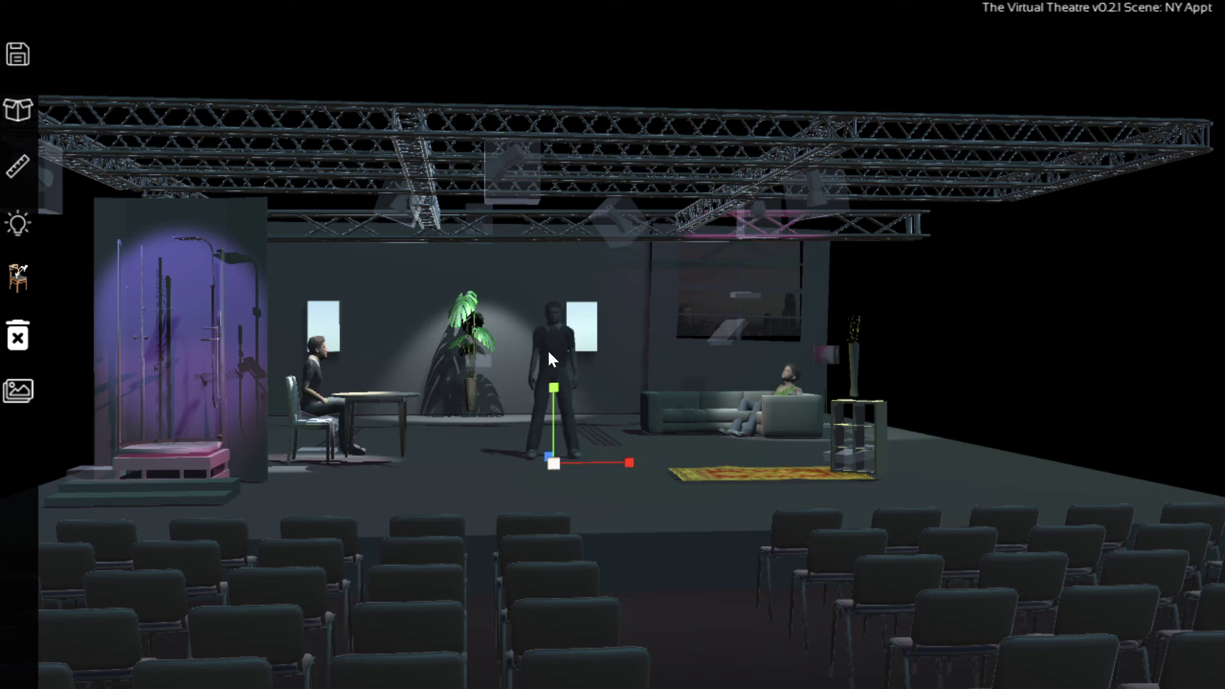
Move the standing man across the stage into the shower, raise him onto its platform, and clear the selection
key("w")
middle_click_drag(589, 474, 591, 490)
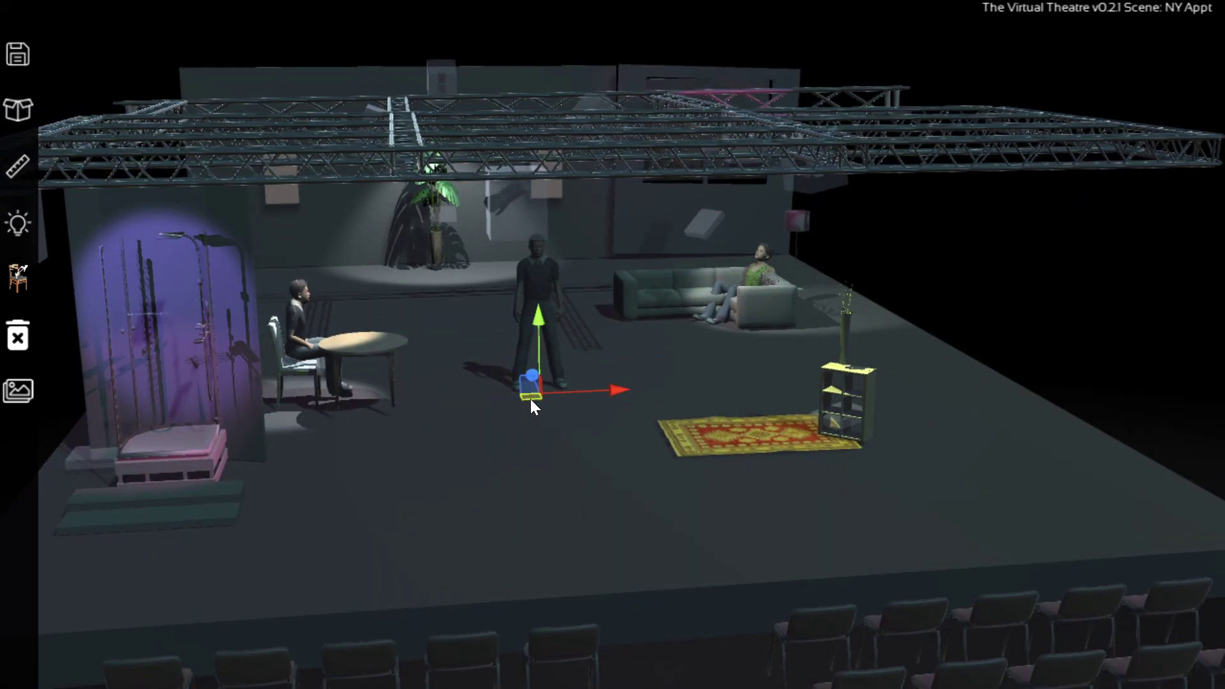
left_click_drag(532, 397, 158, 495)
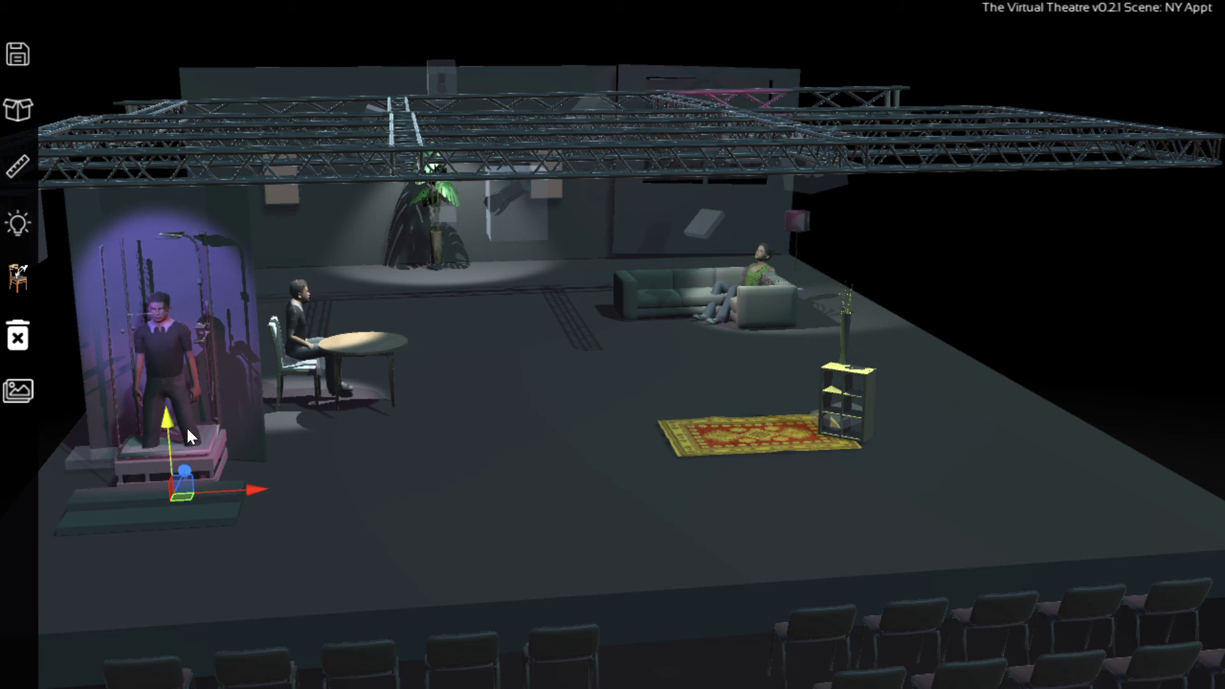
left_click_drag(169, 424, 167, 382)
left_click(391, 537)
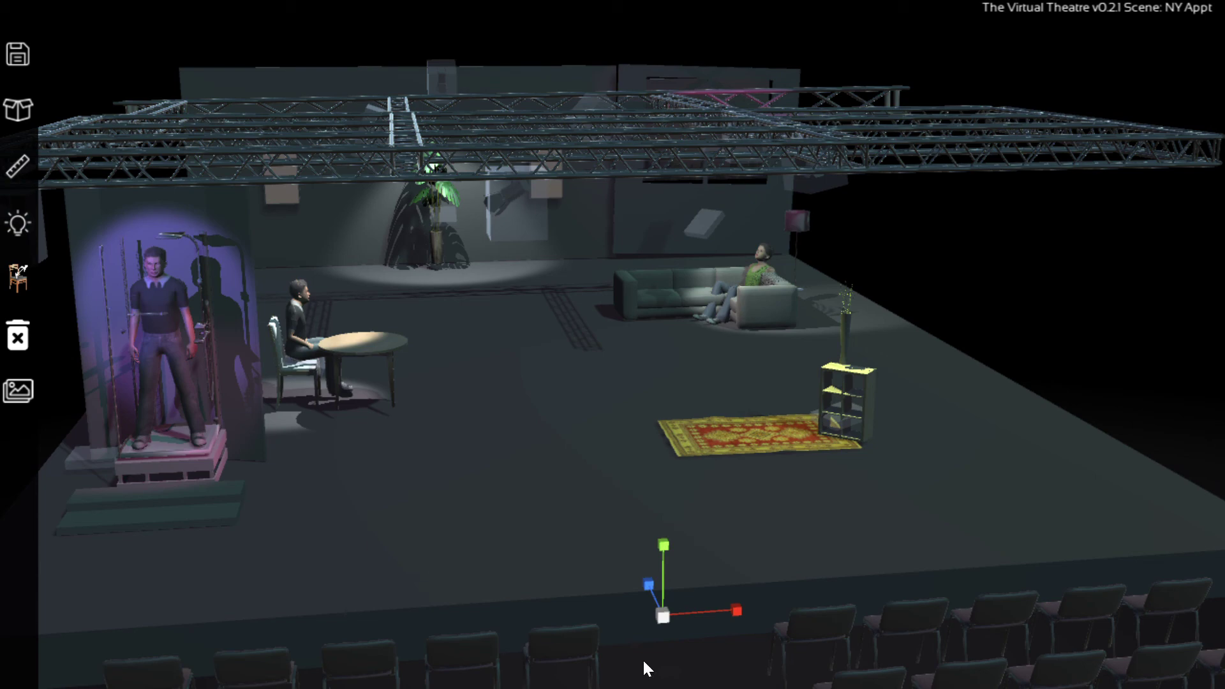
left_click(918, 662)
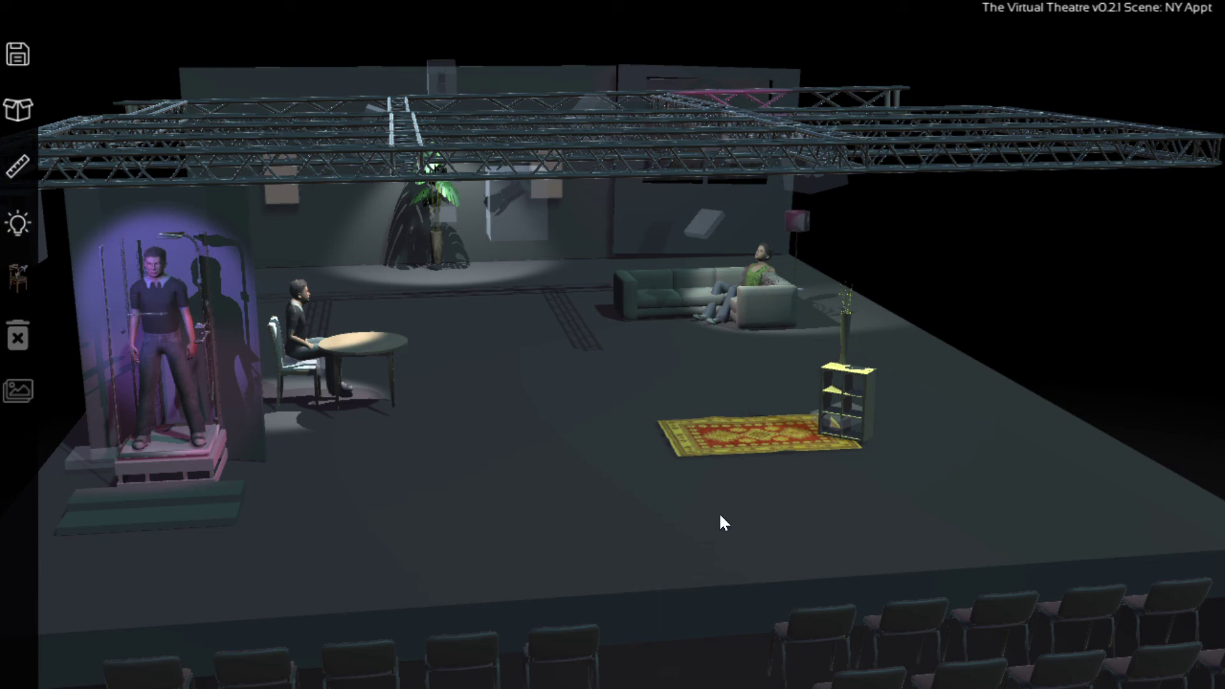
Save the current set over the existing cloud scene "NY Appt"
middle_click_drag(720, 516, 694, 506)
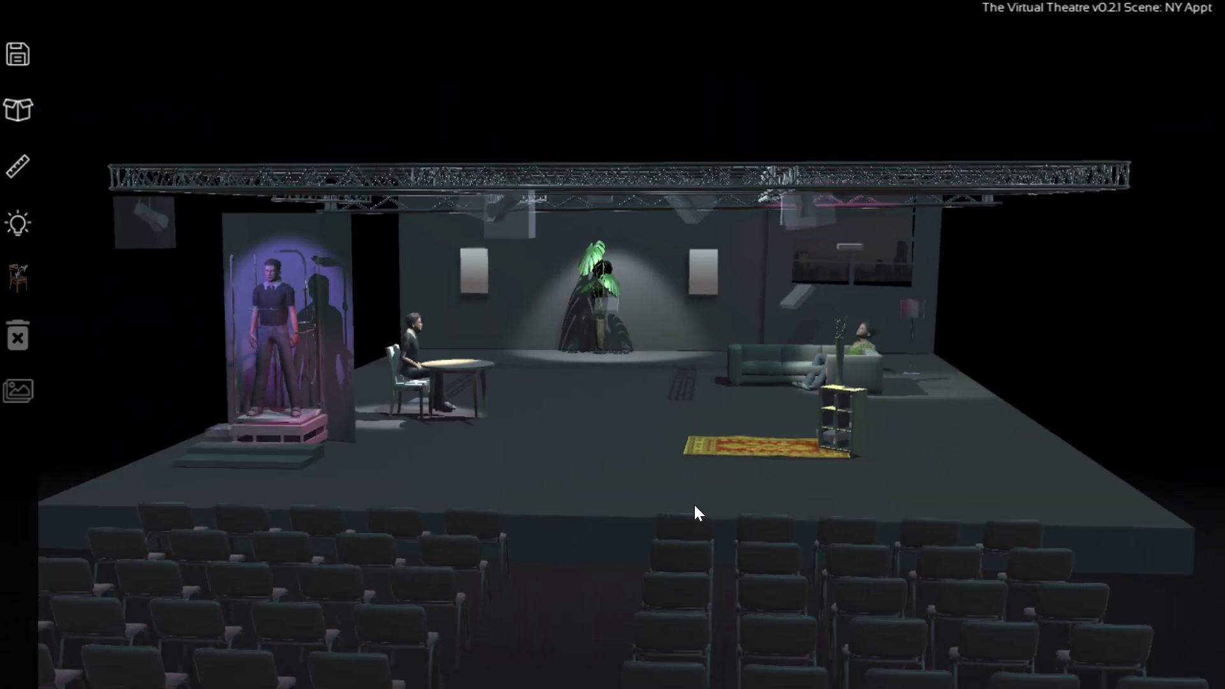
scroll(694, 503, "down", 5)
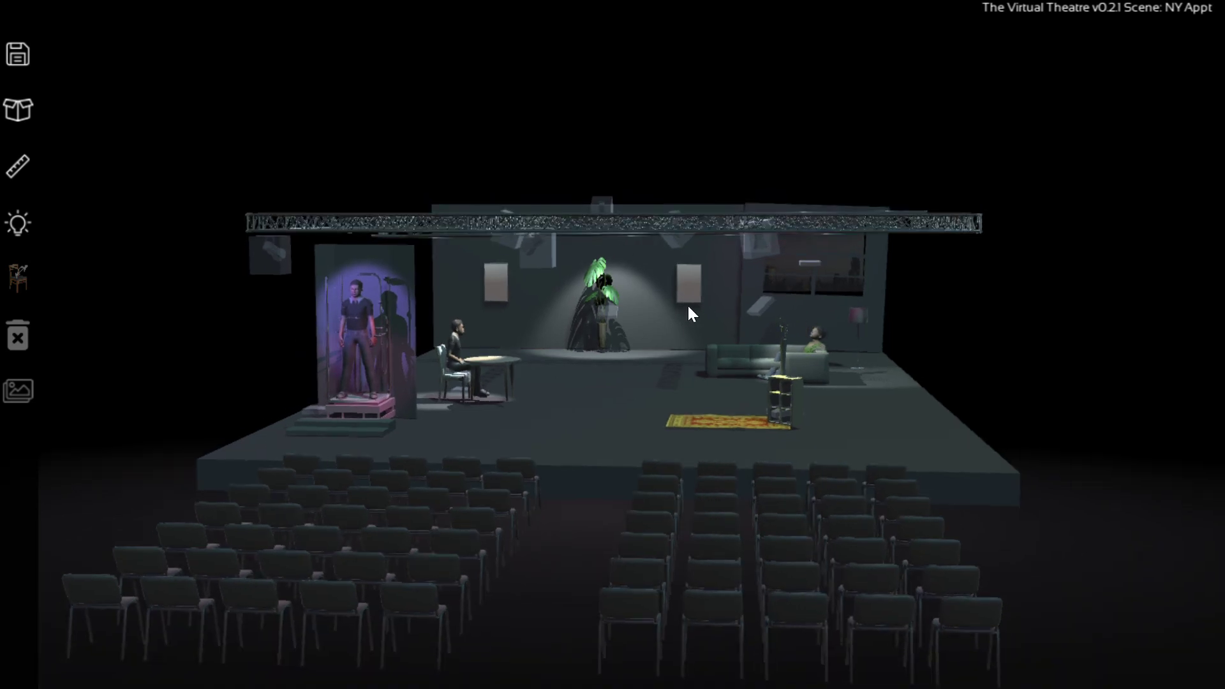
scroll(548, 478, "up", 5)
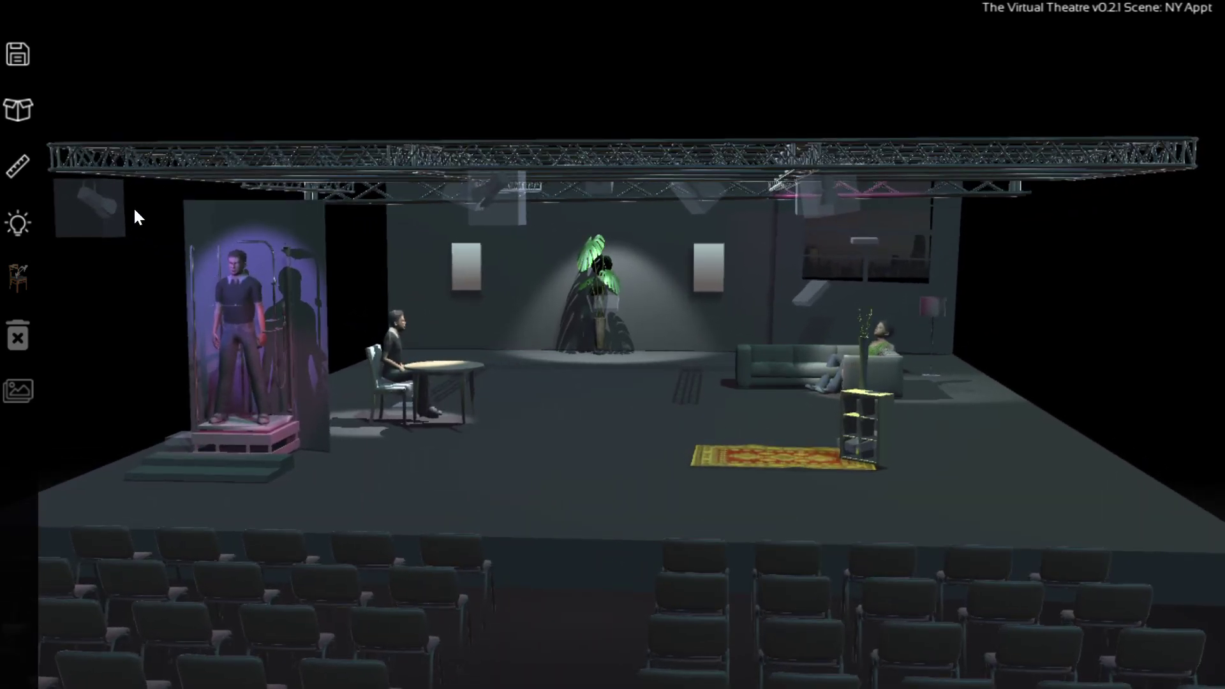
left_click(19, 54)
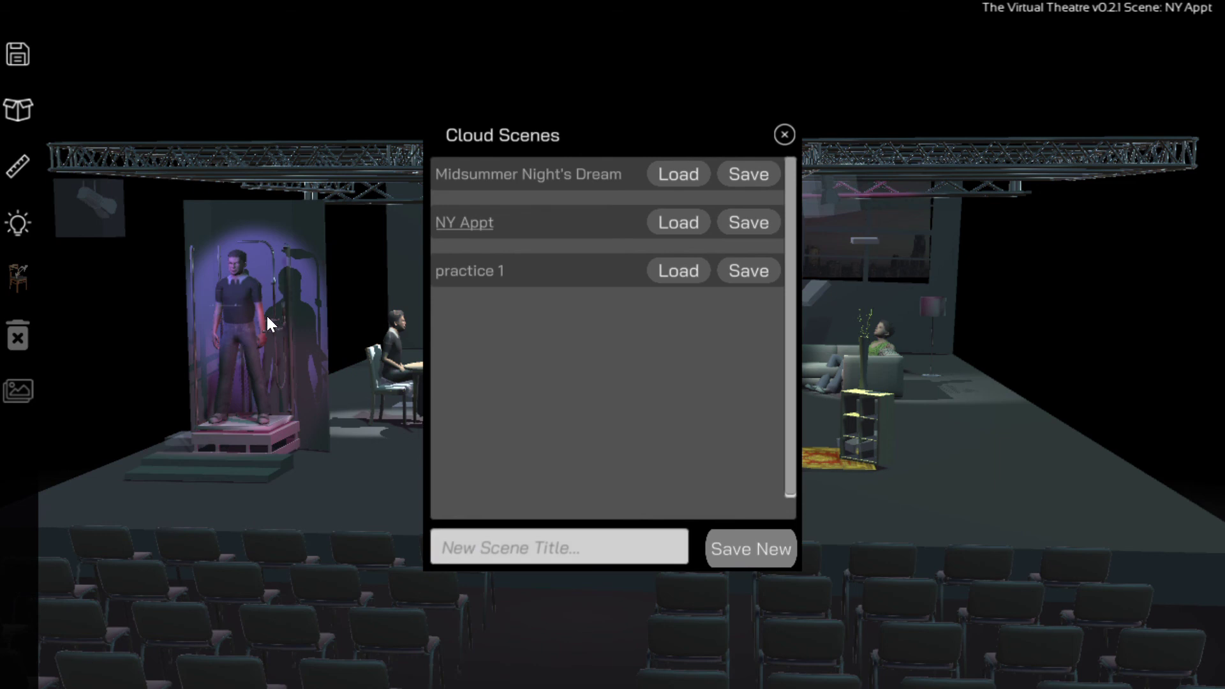
left_click(743, 224)
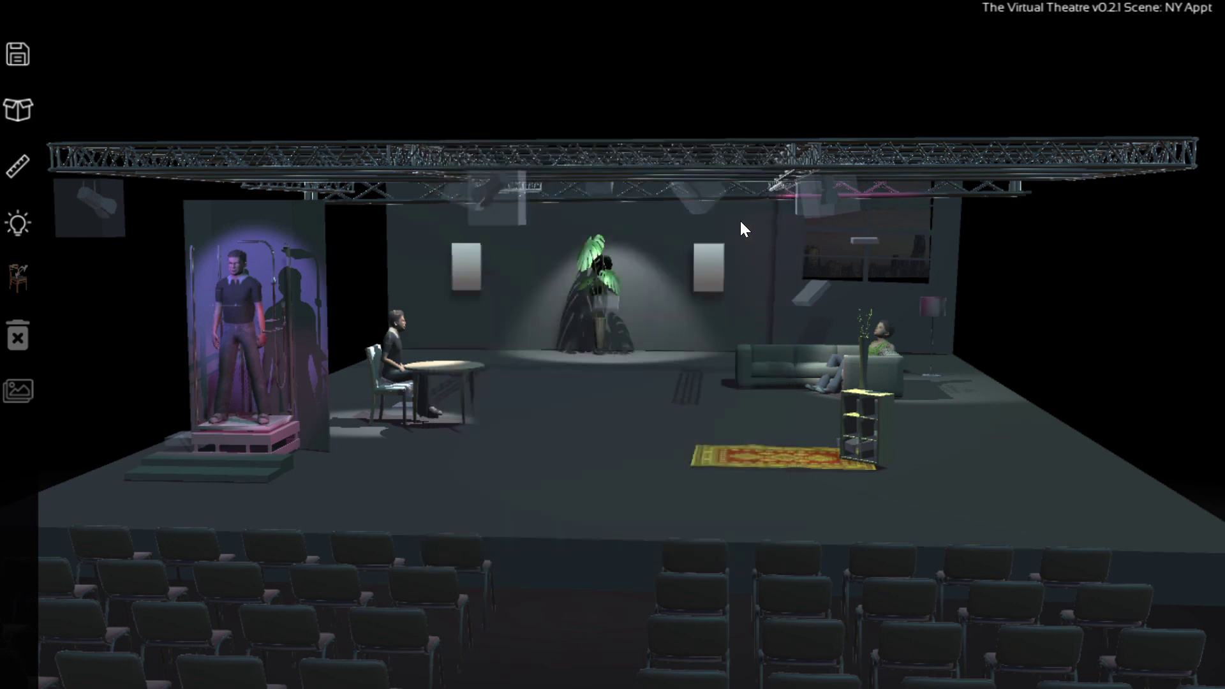